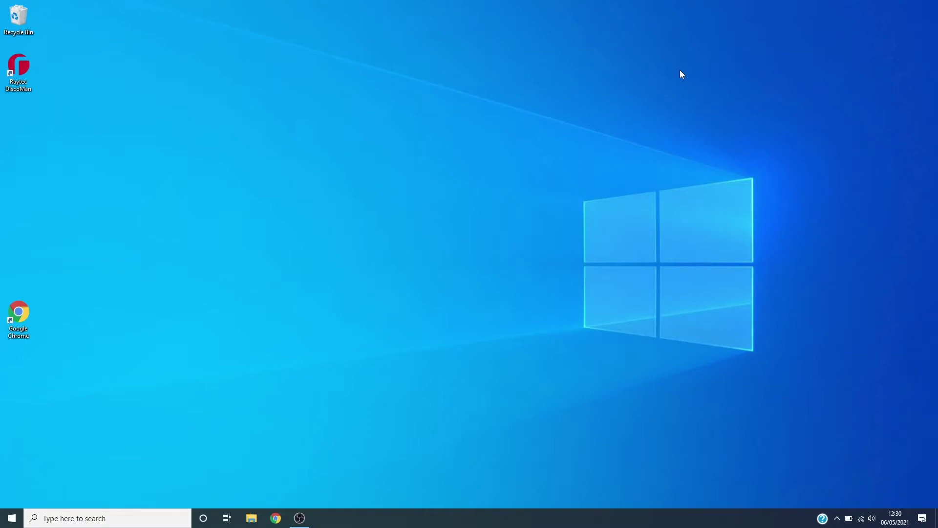
Launch Raytec DiscoMan and refresh to find lamps W4, HYB1, I6 and HYB2 (192.168.2.80–83)
double_click(20, 74)
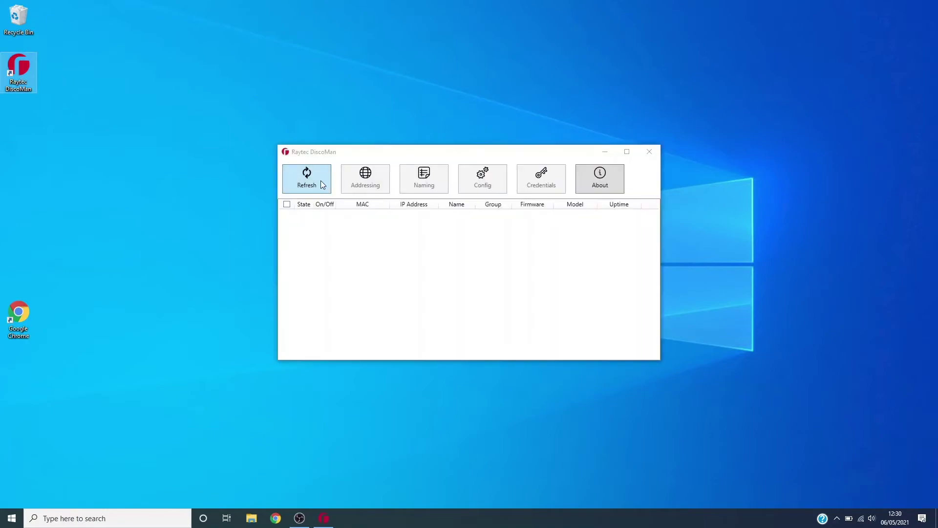
left_click(321, 182)
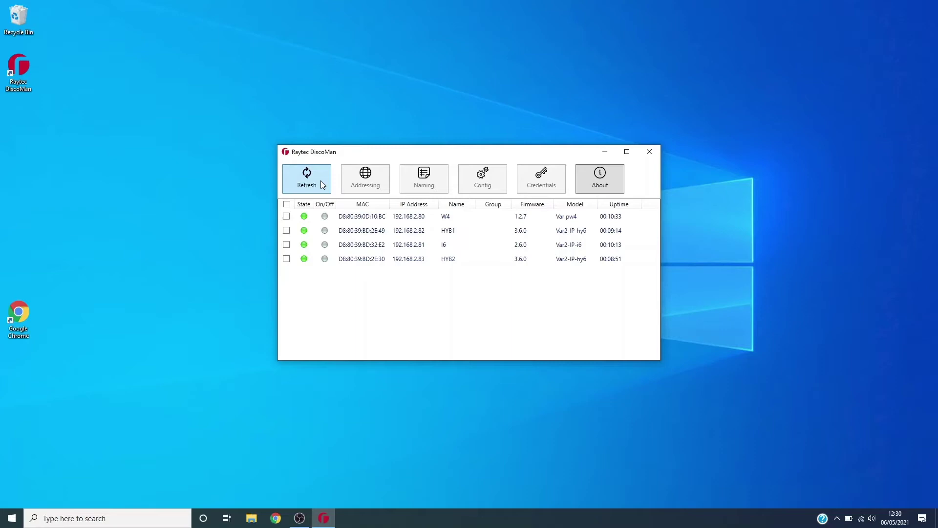
left_click(321, 182)
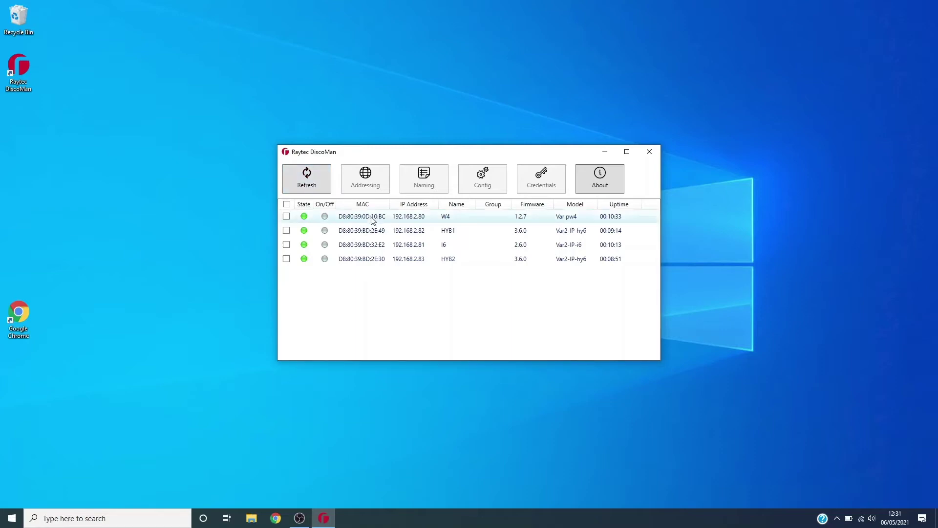
Select lamp I6 and preview its lamp mode options without changing anything
left_click(432, 245)
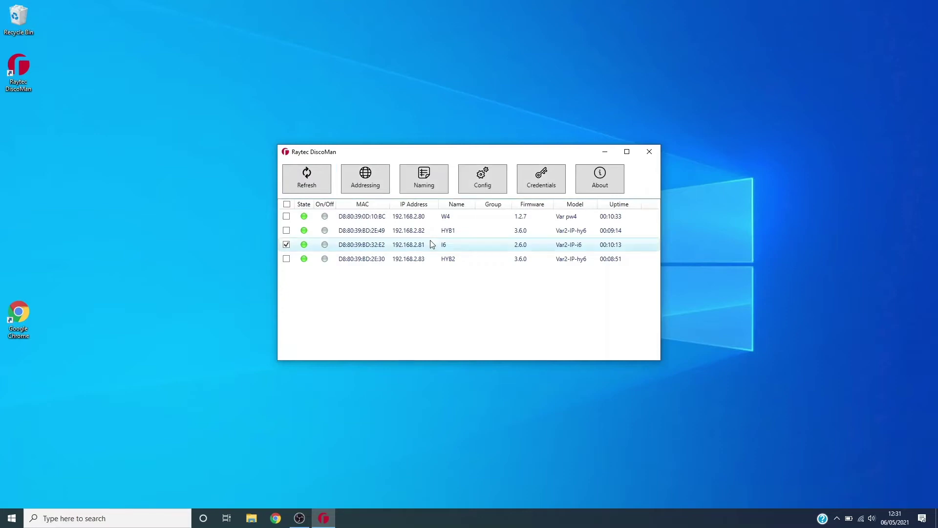
left_click(501, 191)
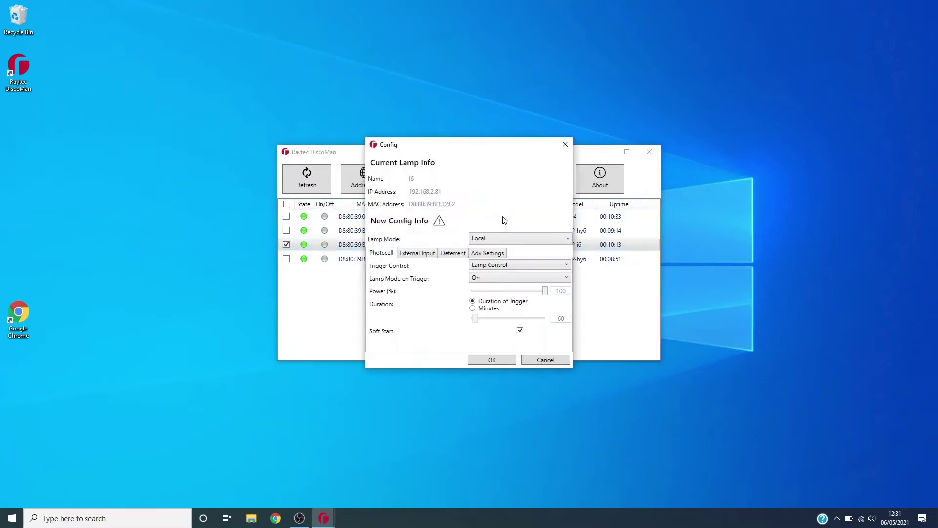
left_click(504, 239)
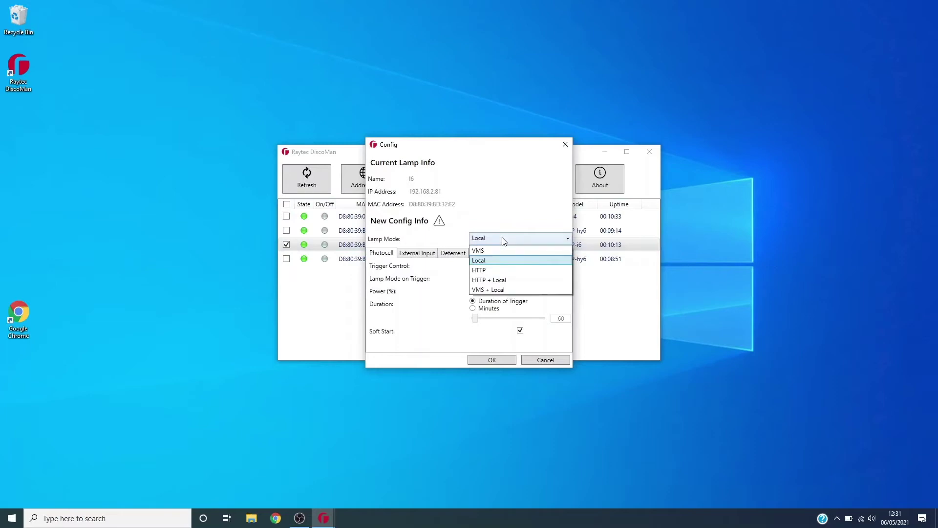
left_click(566, 148)
left_click(565, 146)
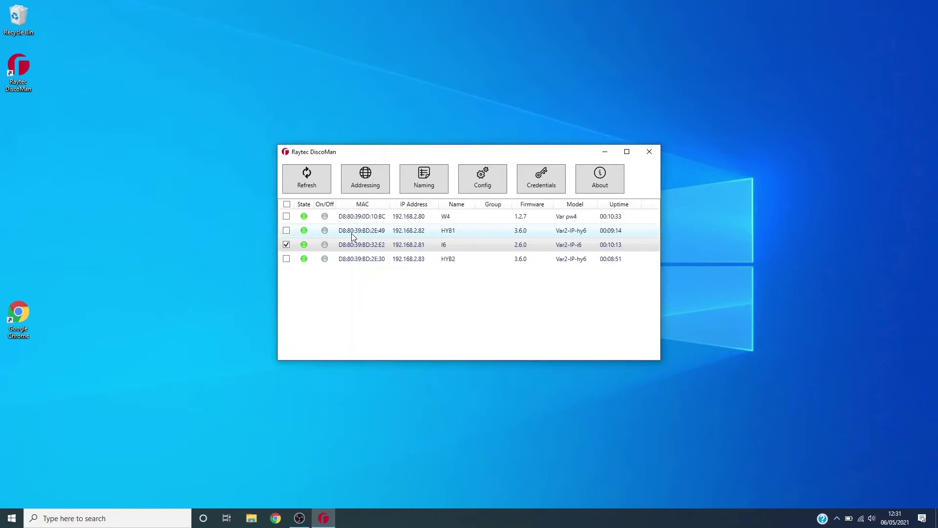
Add W4 to the selection and apply VMS lamp mode to both I6 and W4
left_click(287, 216)
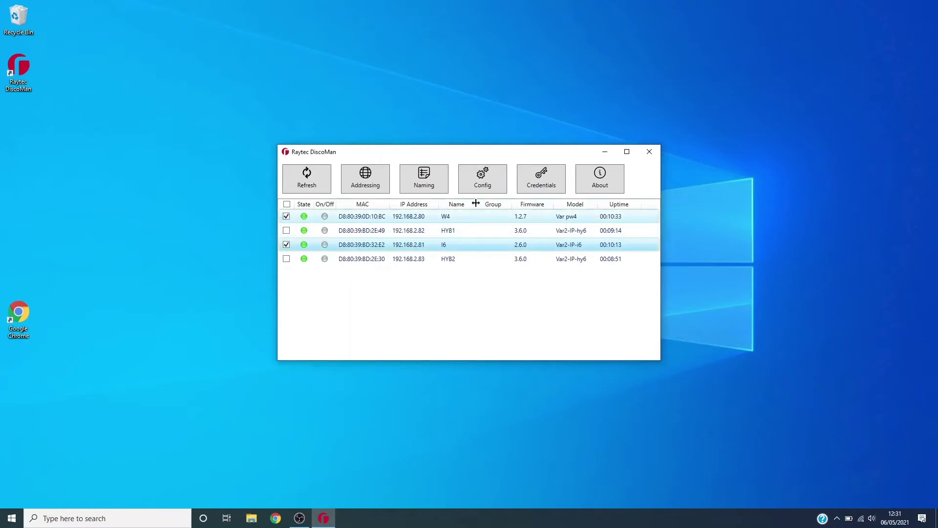
left_click(487, 184)
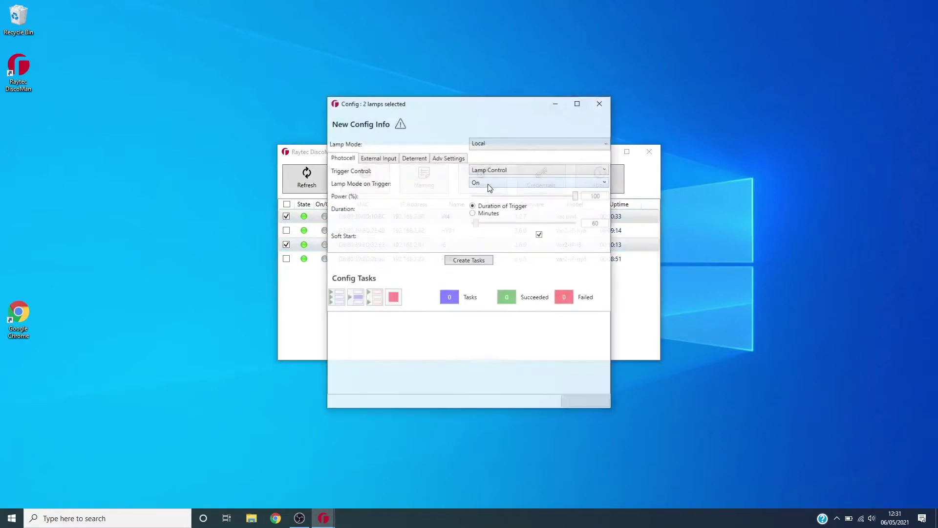
left_click(508, 144)
left_click(501, 153)
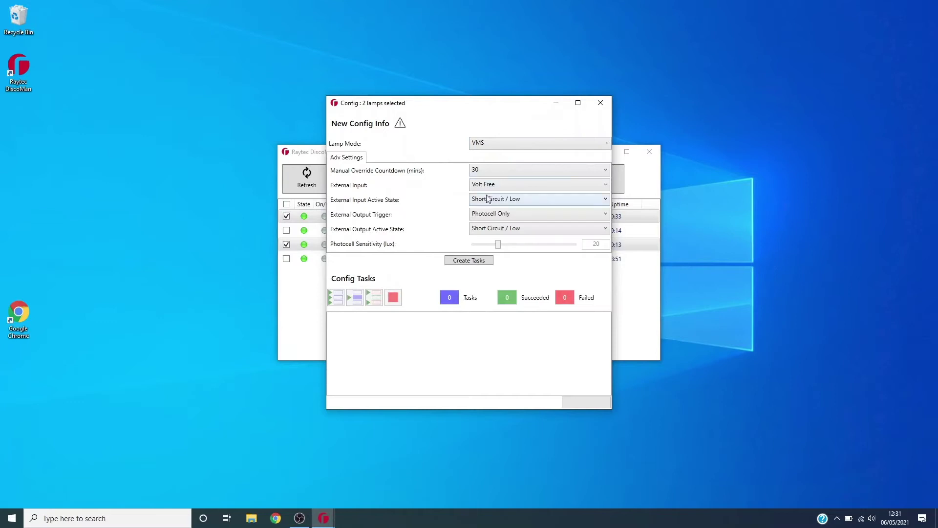
left_click(490, 261)
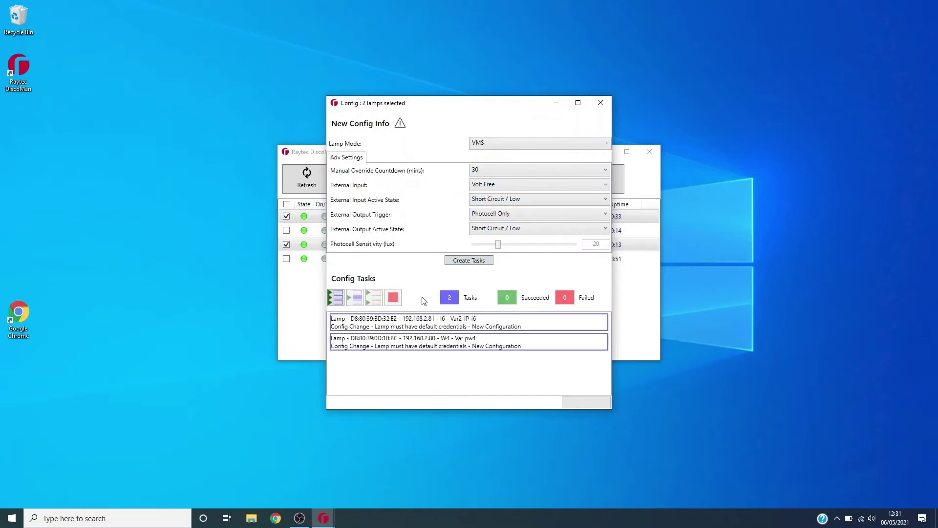
left_click(340, 303)
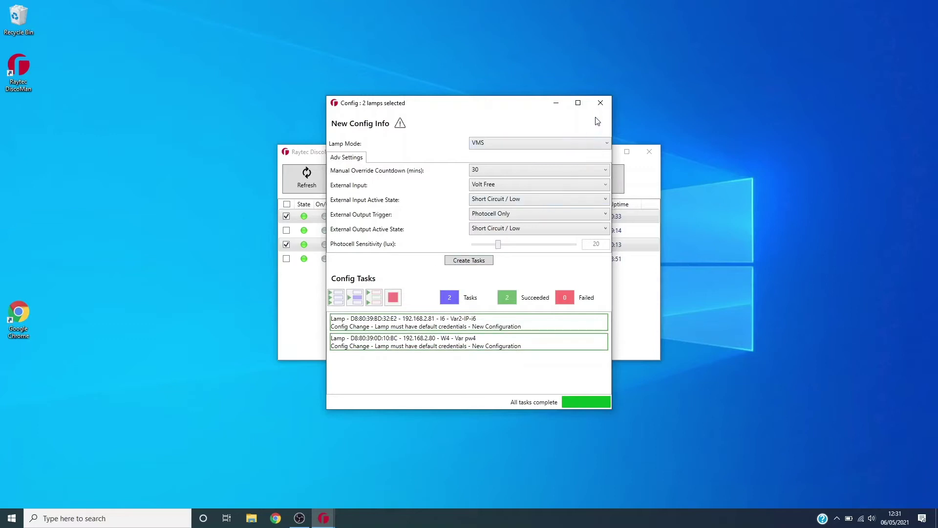
left_click(601, 102)
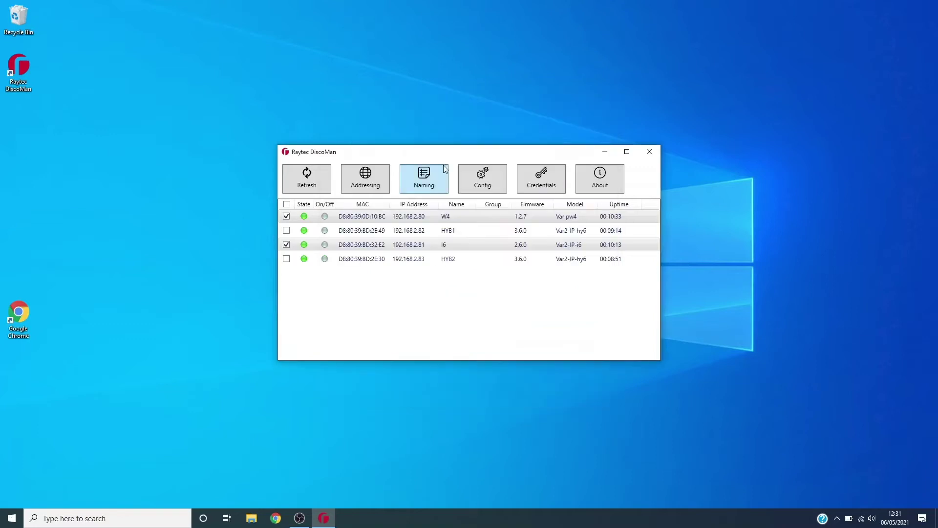
Select only HYB1 and HYB2, set their lamp mode to VMS and run the configuration tasks
left_click(287, 217)
left_click(286, 244)
left_click(287, 230)
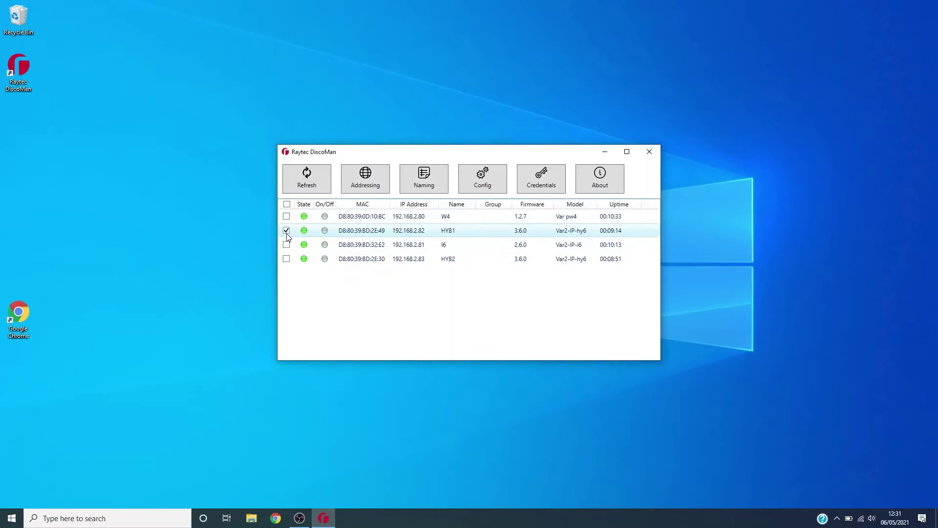
left_click(287, 259)
left_click(492, 184)
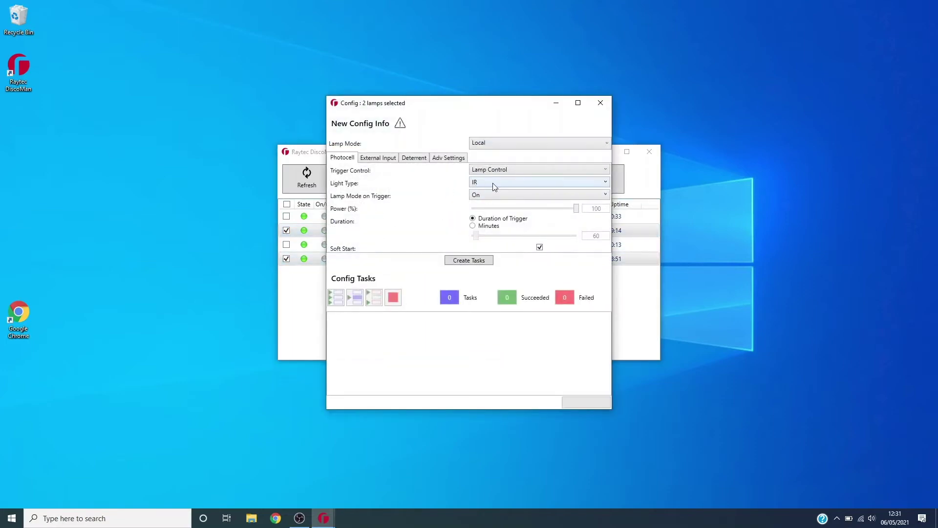
left_click(495, 145)
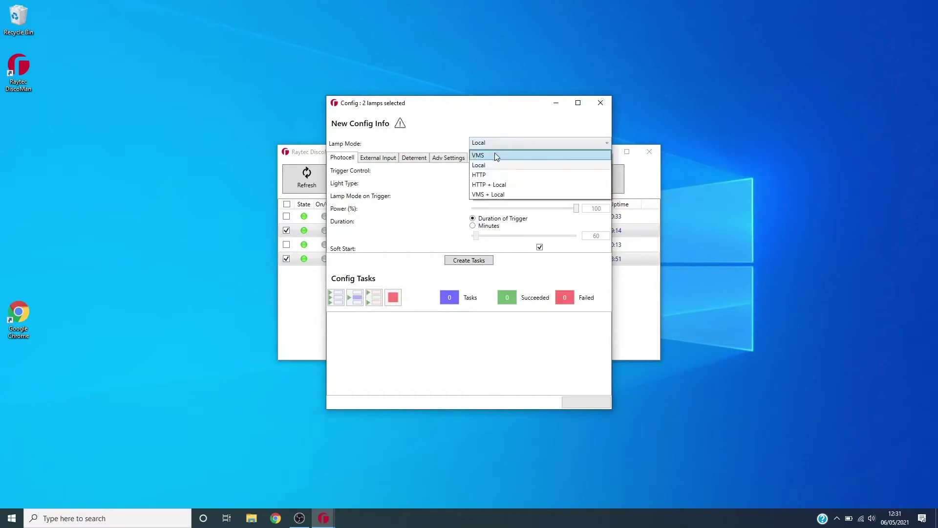
left_click(494, 154)
left_click(483, 261)
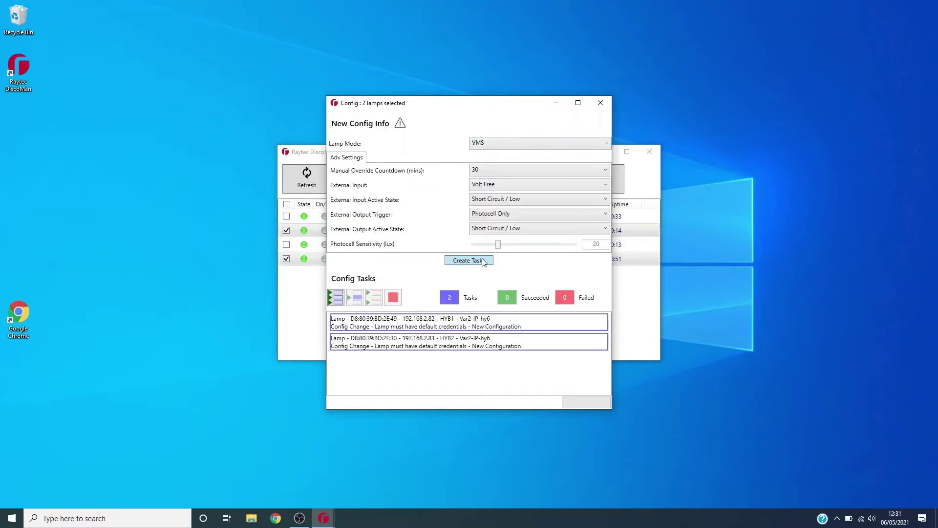
left_click(340, 303)
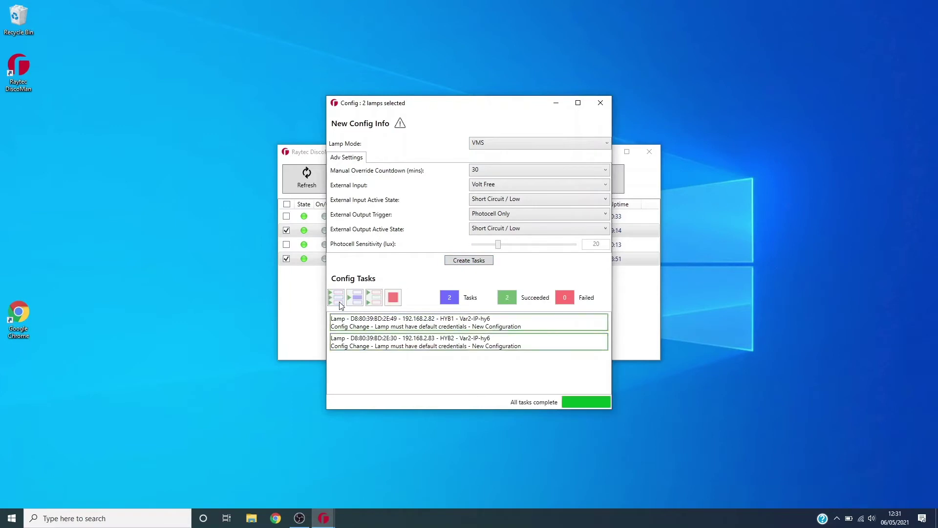
left_click(601, 104)
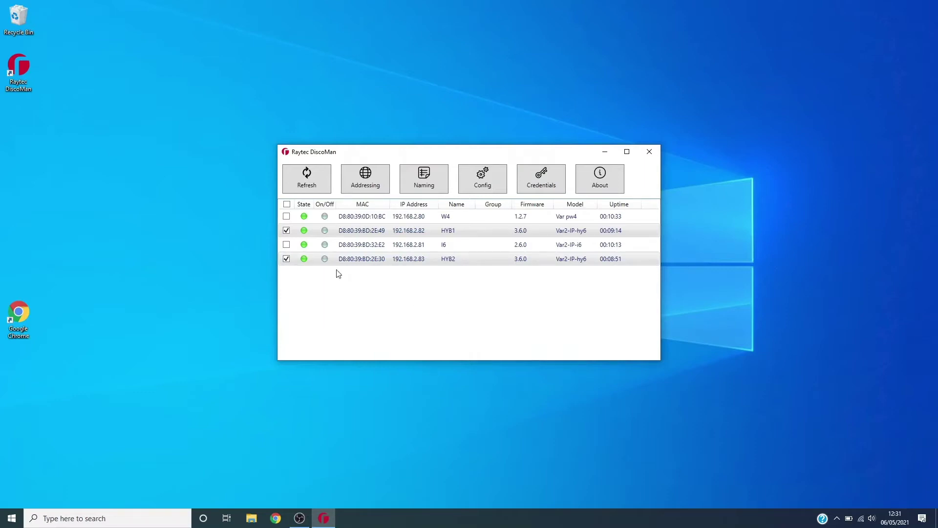
Run credential tasks that set new admin and operator passwords on all four lamps
left_click(287, 244)
left_click(286, 216)
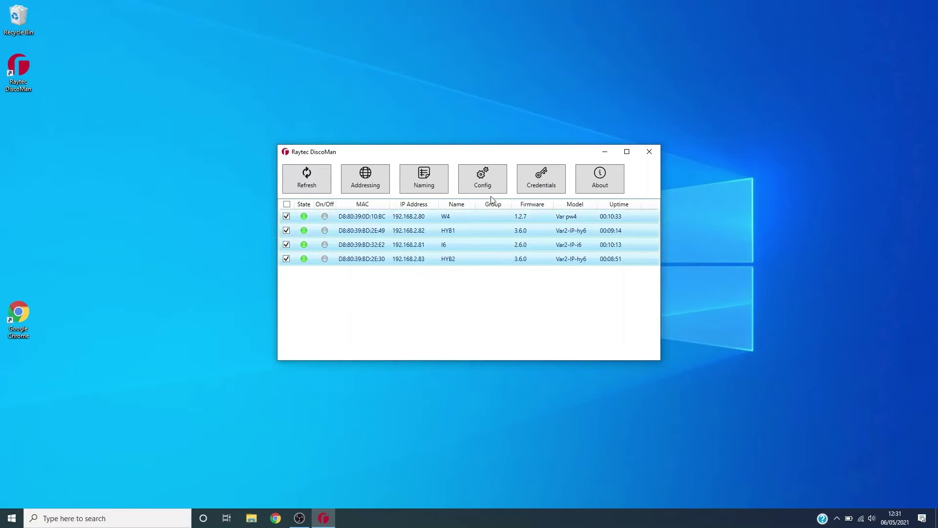
left_click(535, 183)
left_click(457, 155)
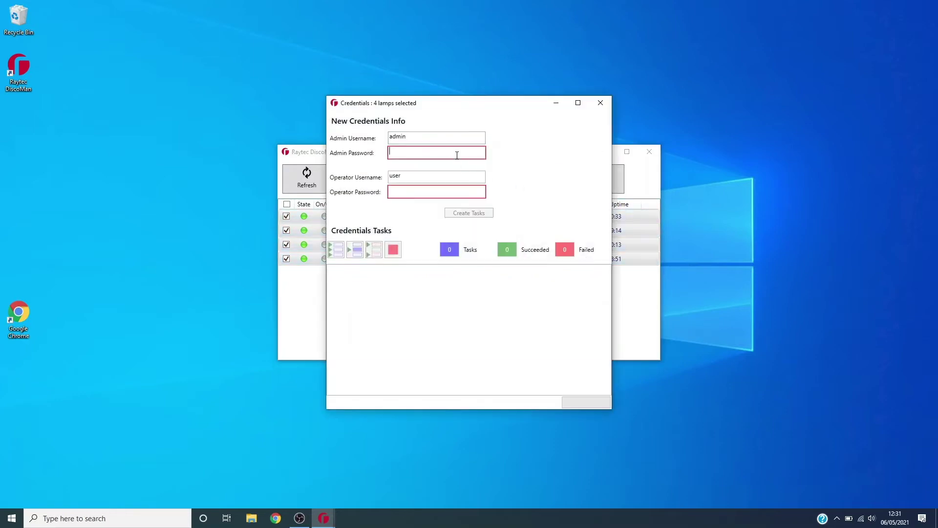
type("admin")
key("Tab")
key("Tab")
type("admin")
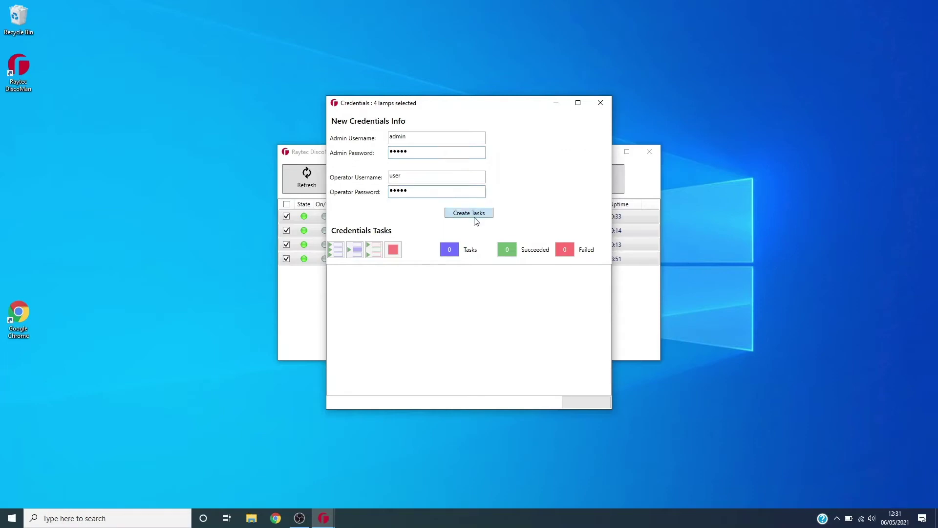
left_click(475, 216)
left_click(335, 257)
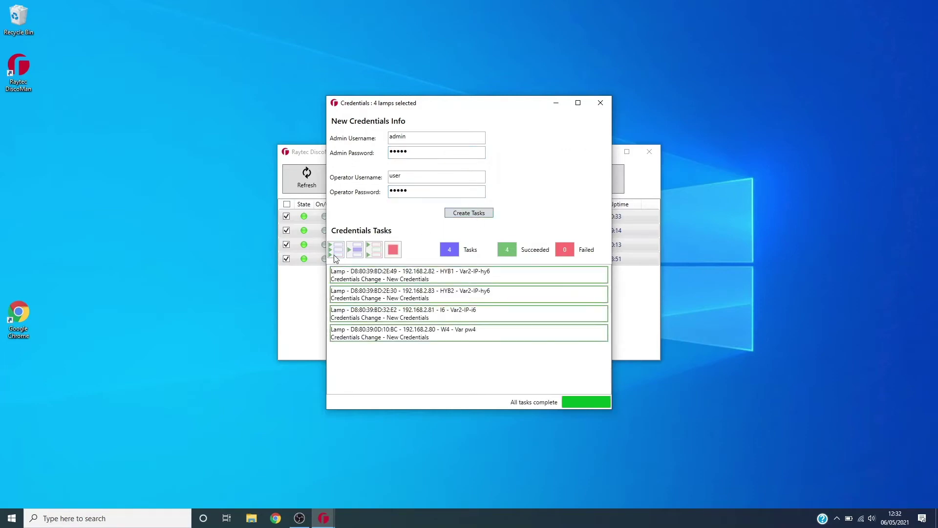
left_click(601, 103)
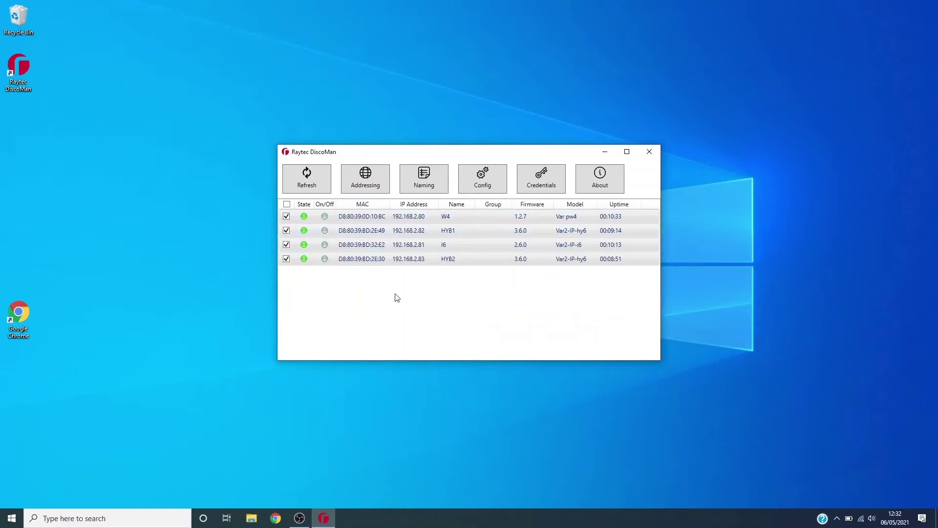
left_click(459, 252)
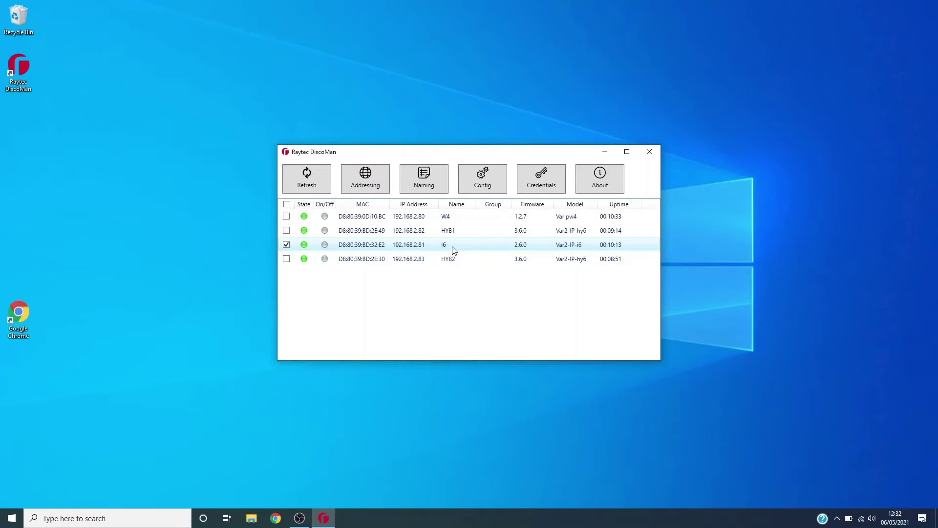
Open lamp I6's web interface and log on with the lamp's user name and password
double_click(455, 250)
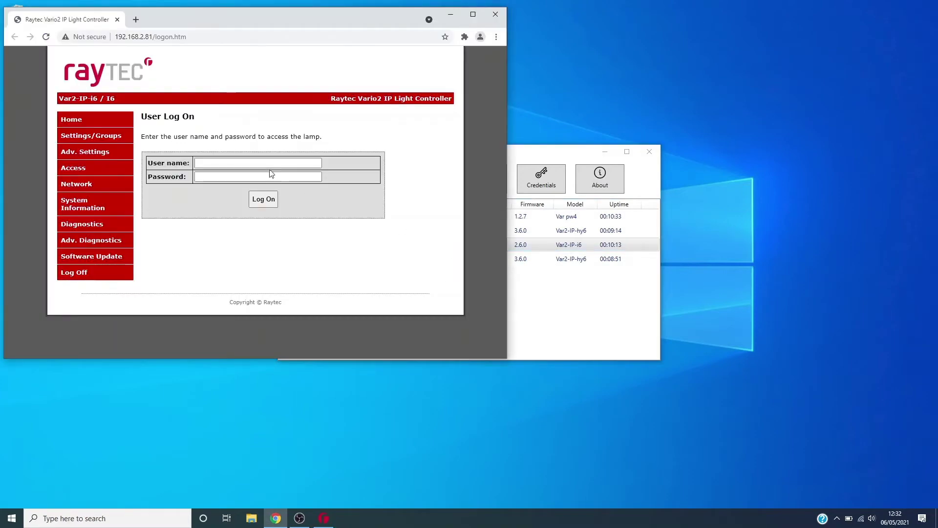
left_click(270, 164)
type("admin")
key("Tab")
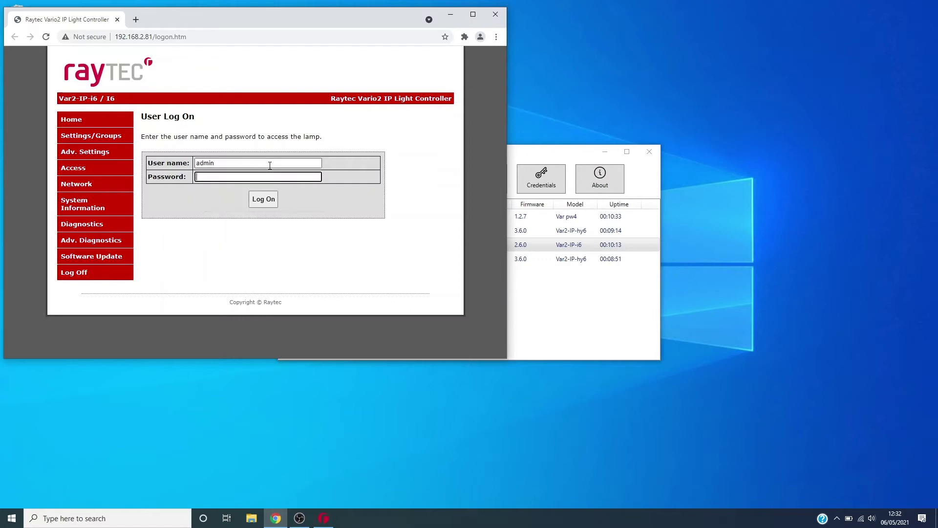
type("pa")
left_click(263, 199)
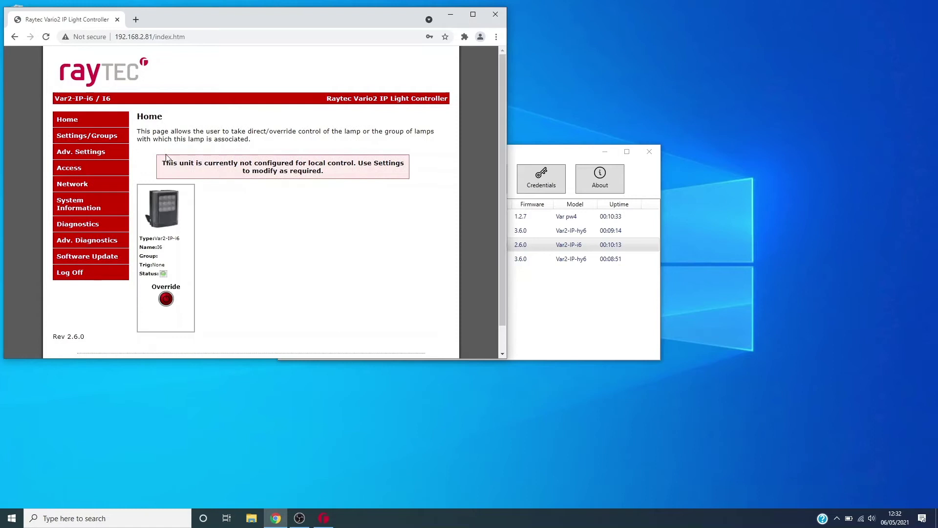
On the Settings/Groups page, set Lamp Mode to VMS + Local and save
left_click(118, 139)
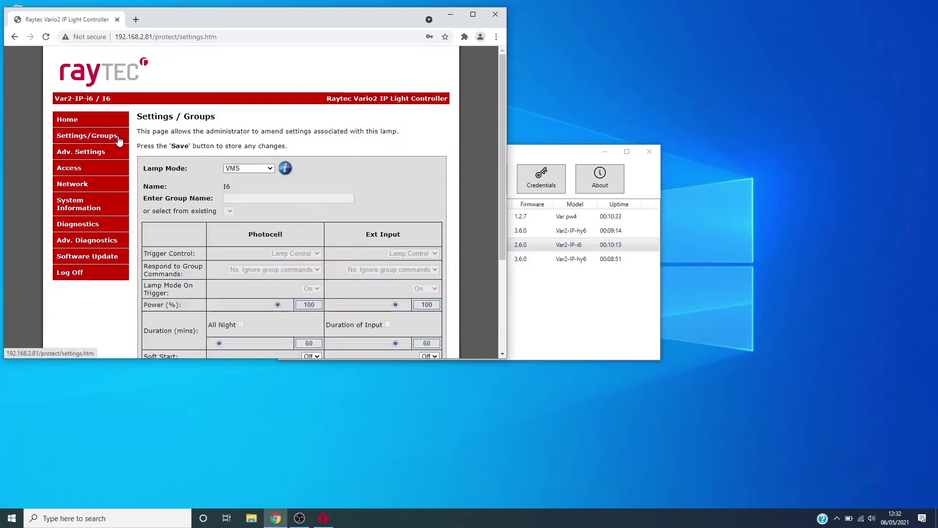
left_click(265, 169)
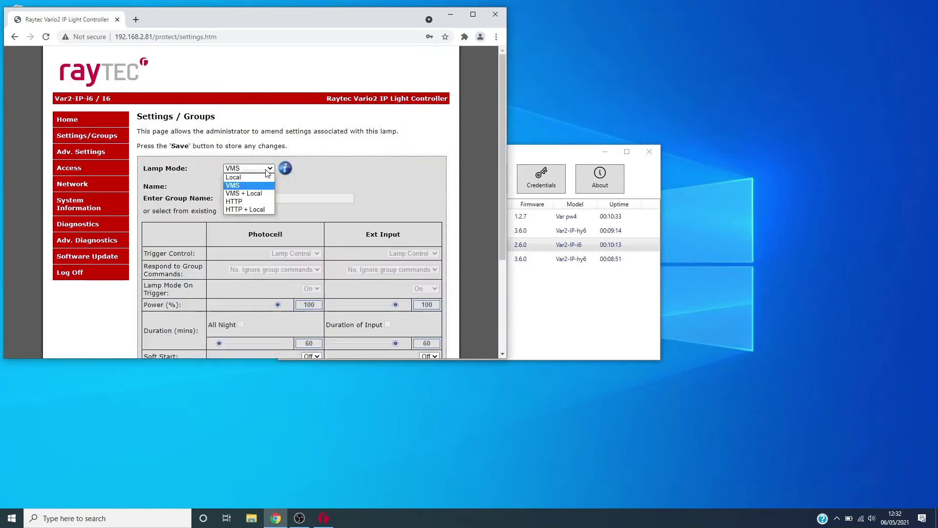
left_click(264, 194)
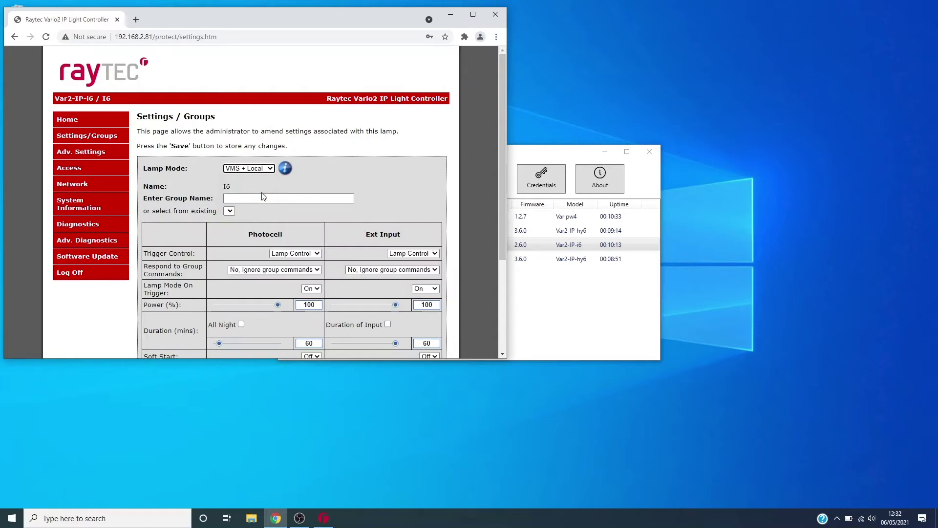
left_click_drag(501, 172, 494, 258)
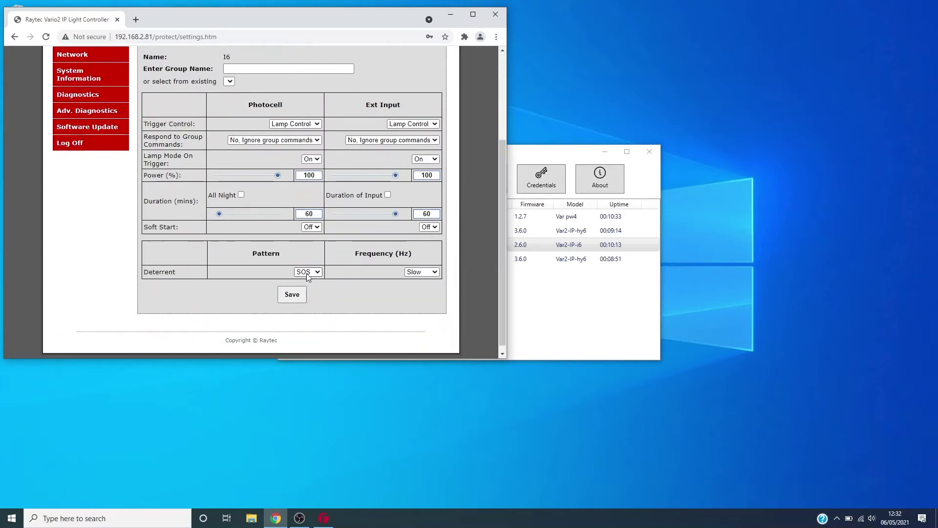
left_click(292, 295)
left_click(303, 151)
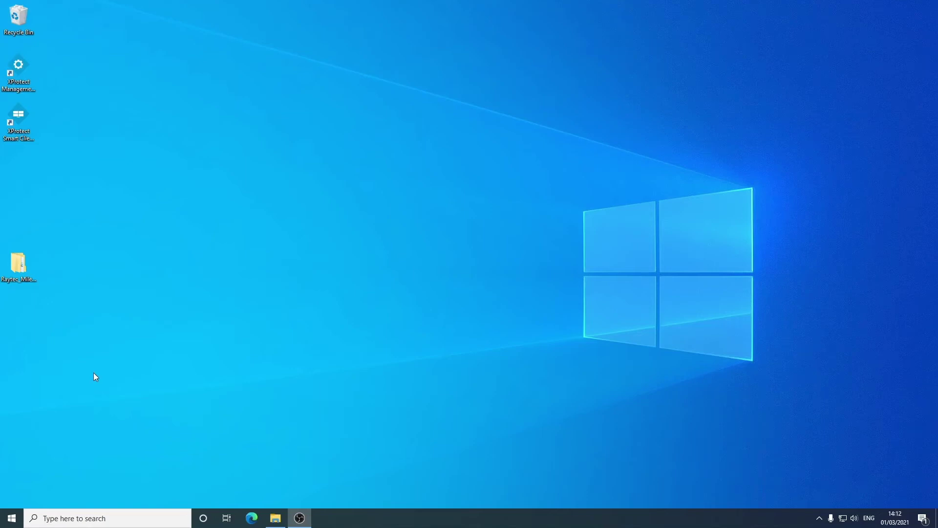
Navigate through the Raytec Milestone Plugin v2.4.4 folders into its Installer folder
double_click(15, 276)
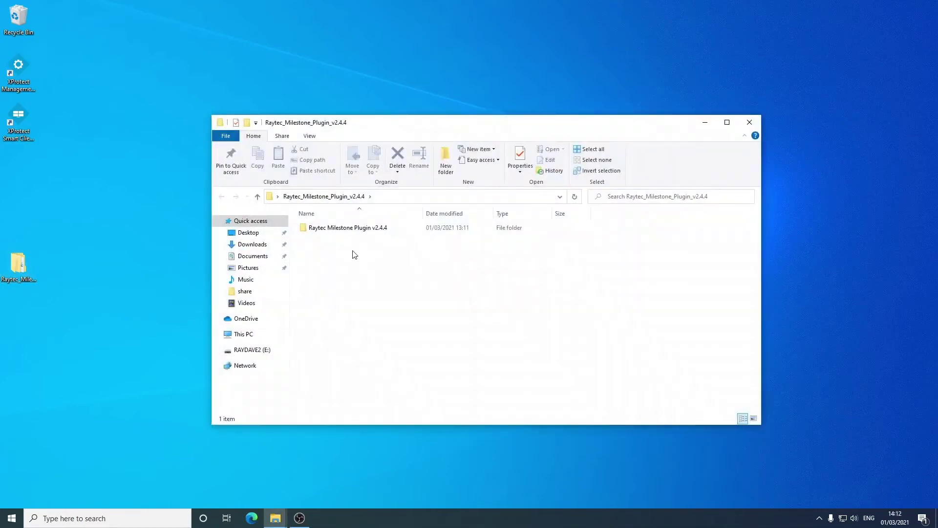
double_click(359, 229)
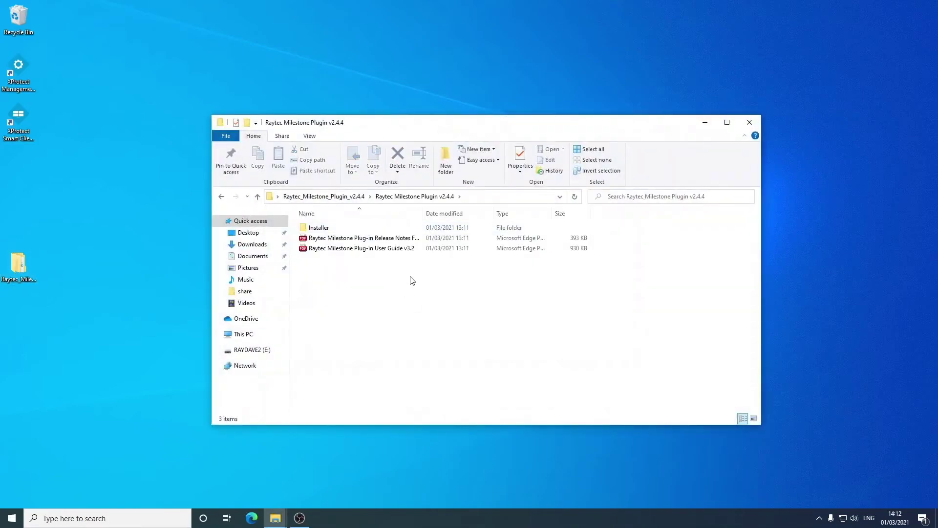
double_click(337, 229)
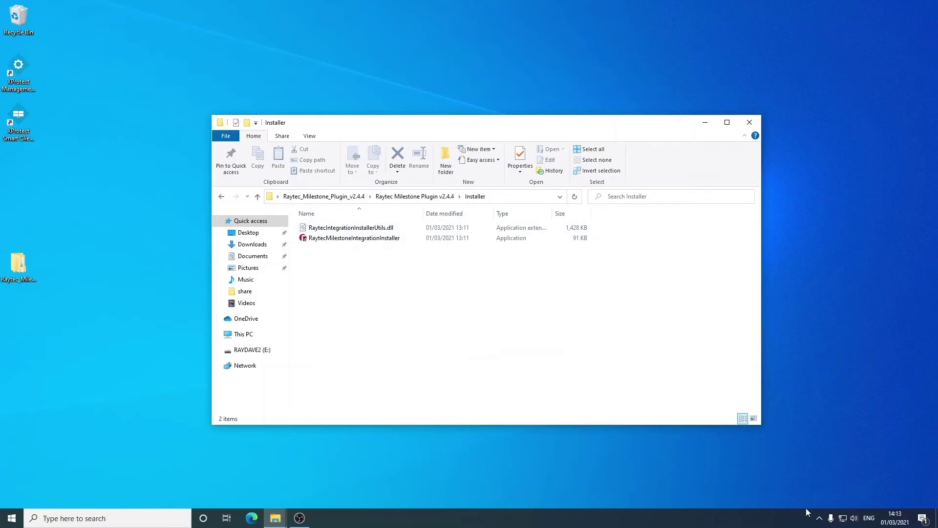
left_click(821, 519)
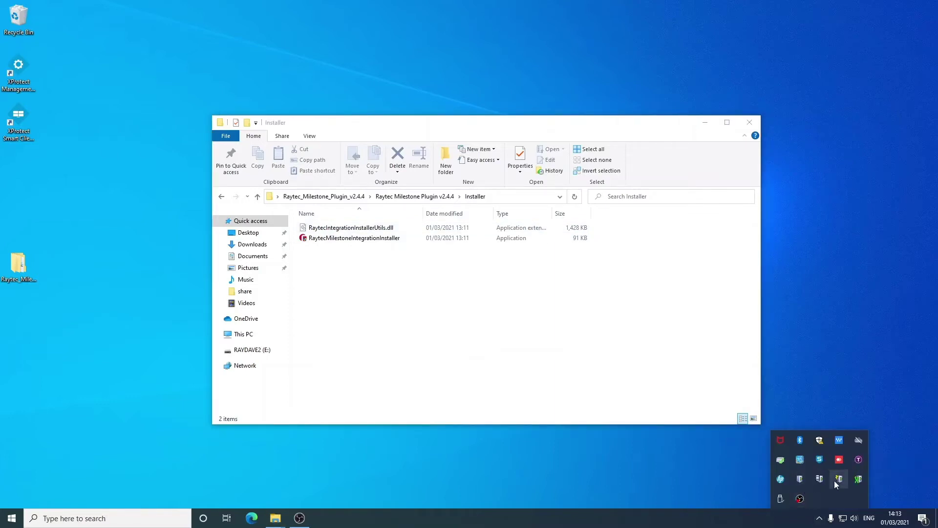
Stop the Management Server service and the Event Server service from their tray icons
right_click(804, 480)
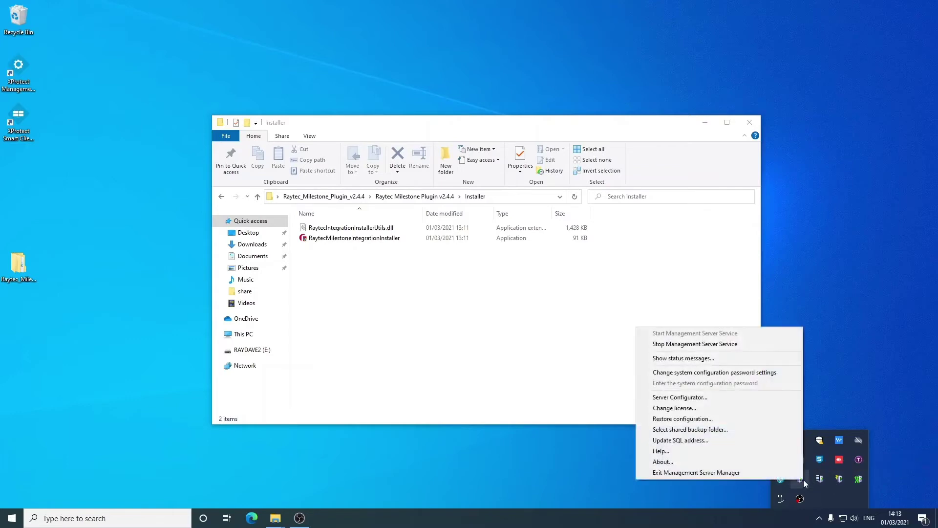
left_click(735, 348)
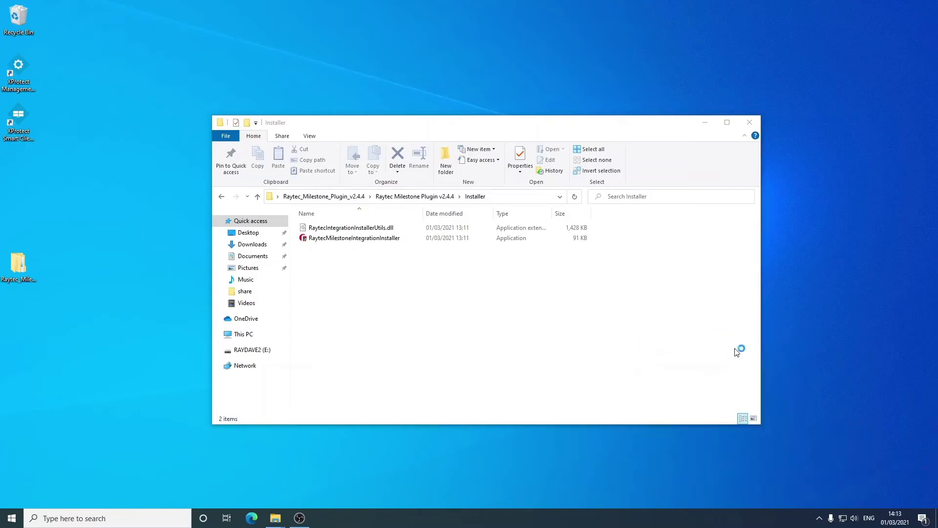
left_click(819, 517)
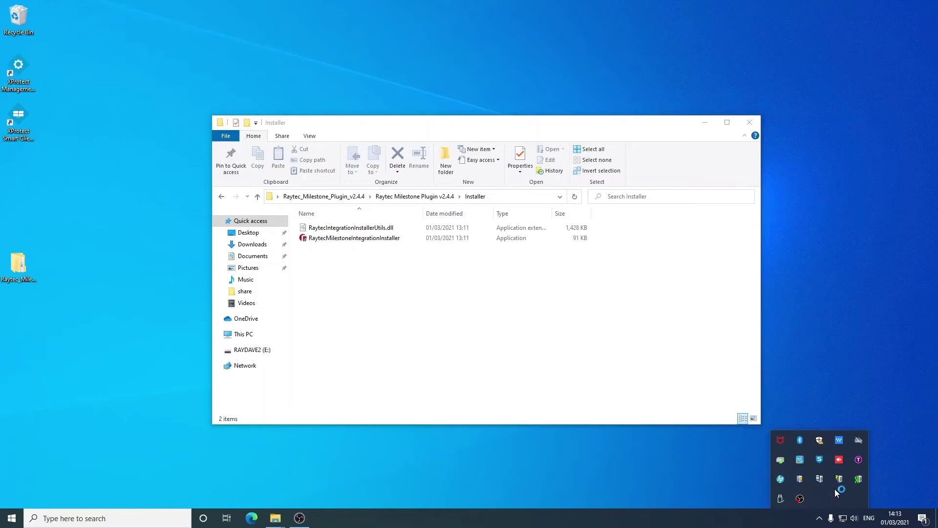
right_click(837, 484)
left_click(800, 424)
left_click(393, 283)
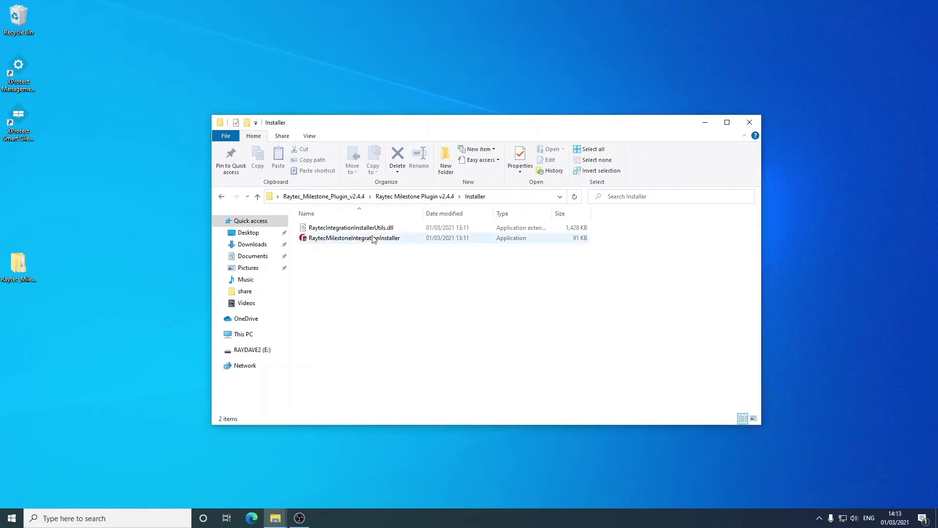
Run RaytecMilestoneIntegrationInstaller, agree to the licence, install the plug-in and close the installer
double_click(374, 239)
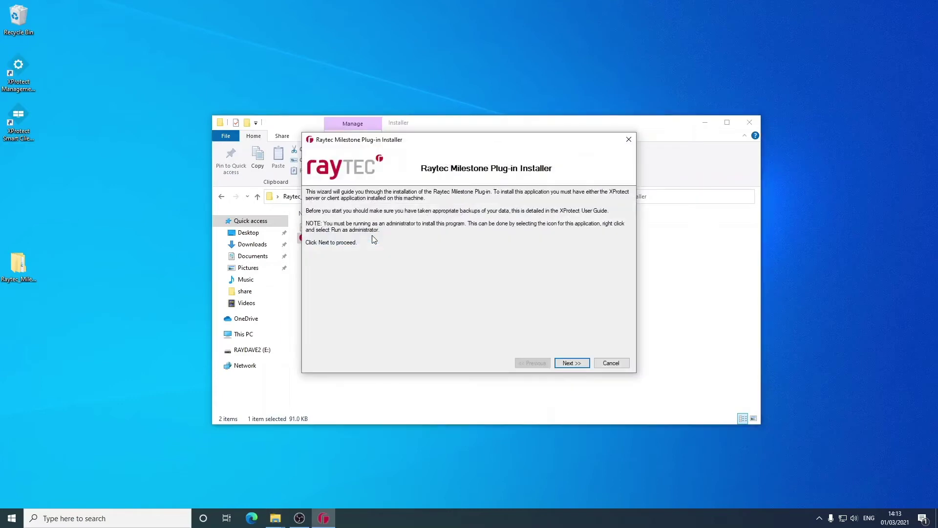
left_click(587, 365)
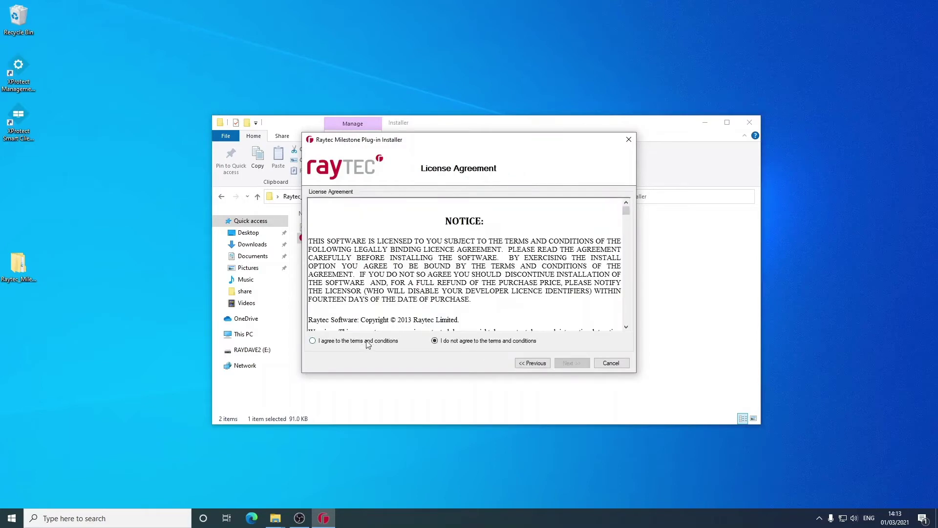
left_click(373, 341)
left_click(587, 364)
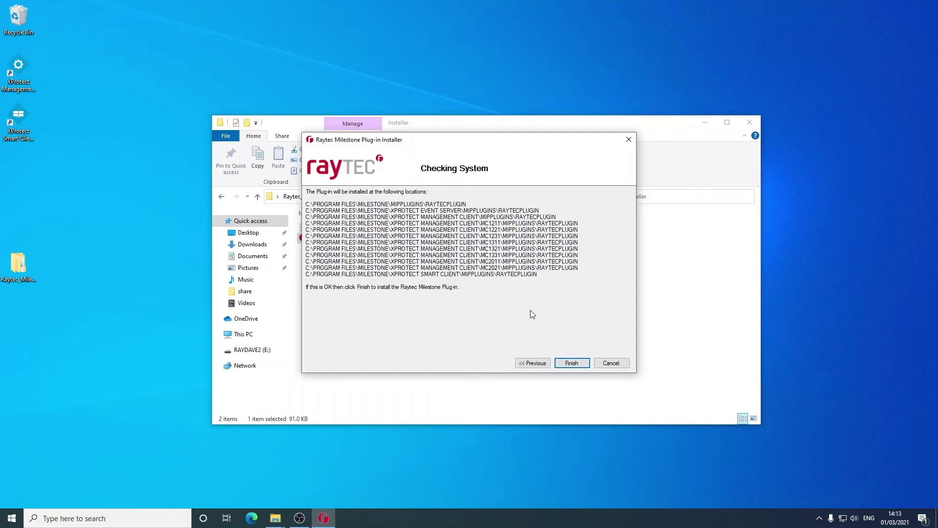
left_click(580, 367)
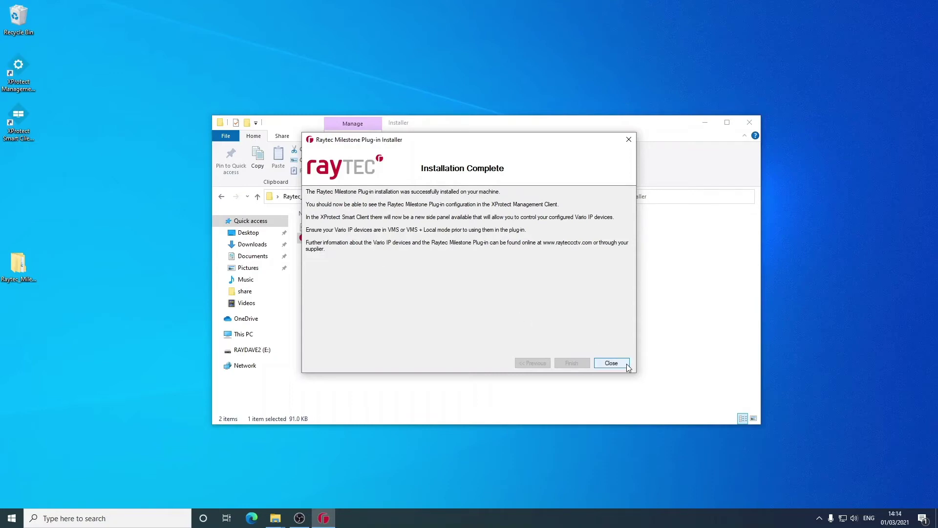
left_click(611, 363)
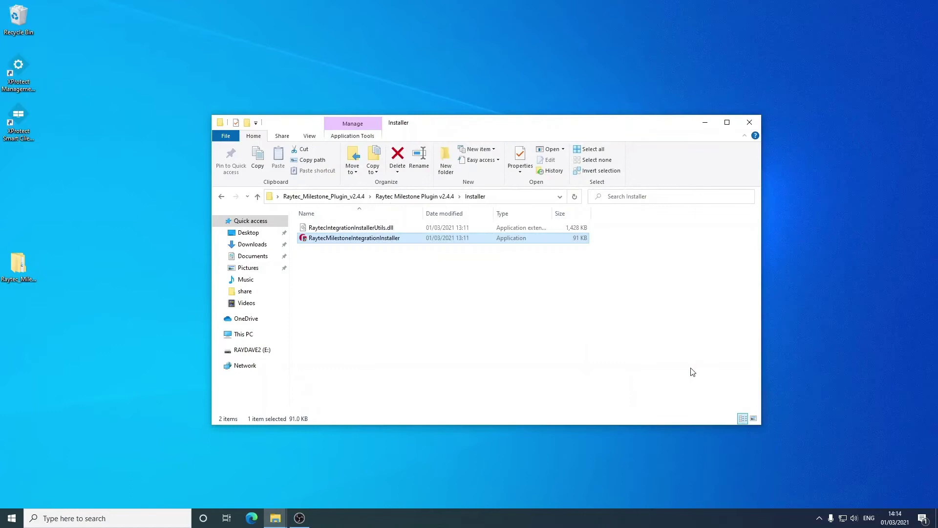
Start the Management Server and Event Server services again from their tray icons
left_click(819, 518)
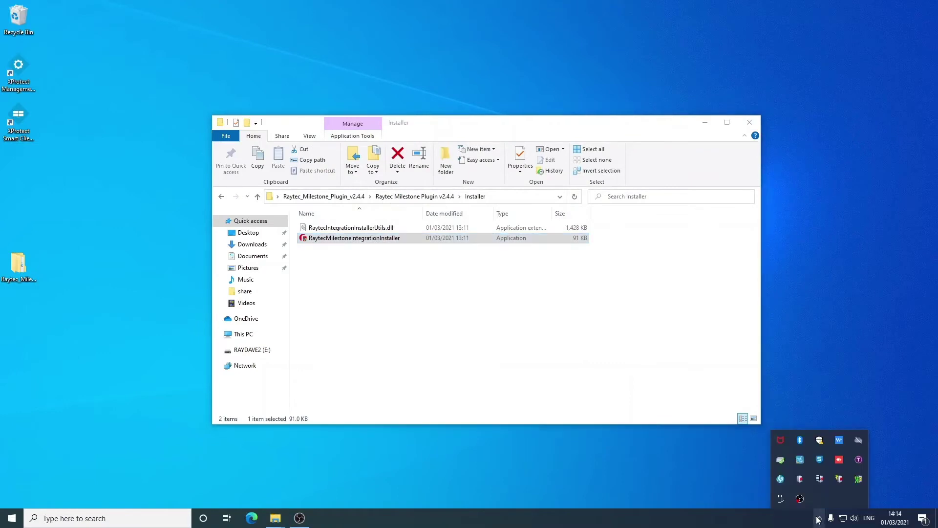
right_click(800, 479)
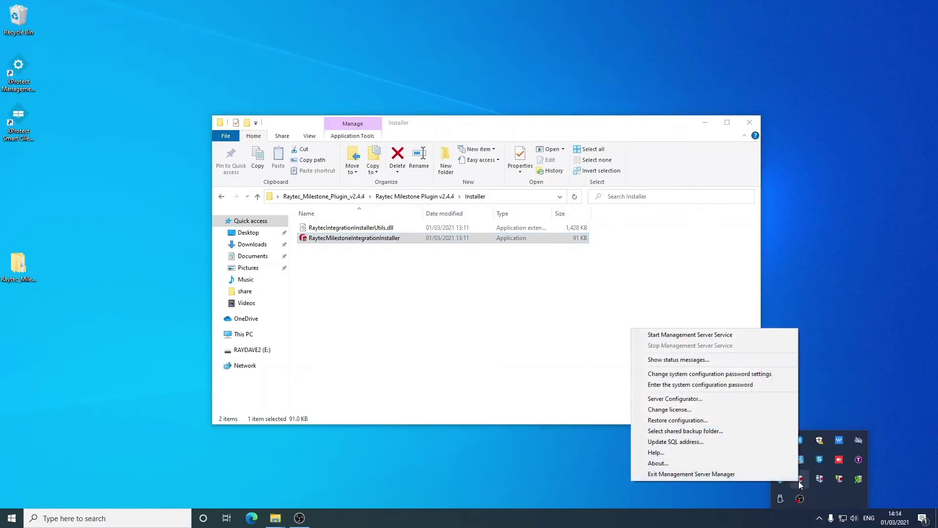
left_click(708, 335)
left_click(819, 519)
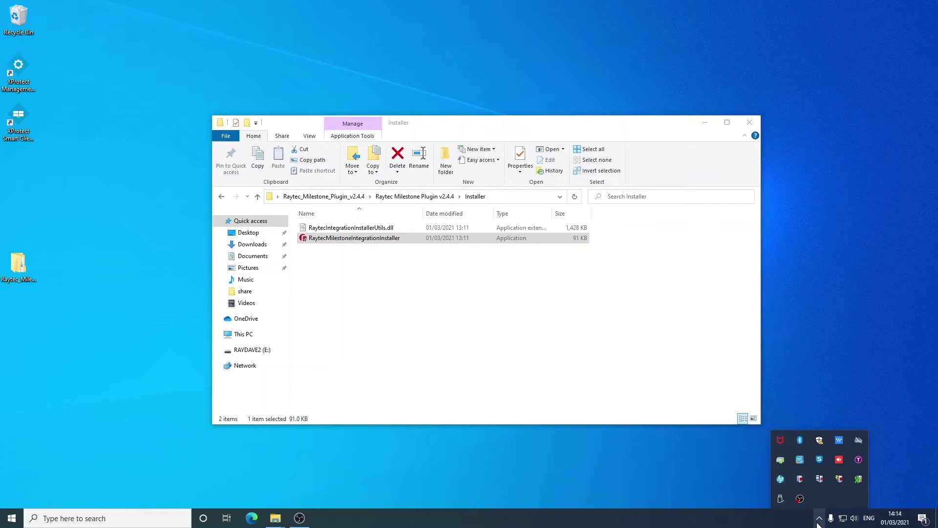
right_click(840, 479)
left_click(799, 418)
left_click(27, 62)
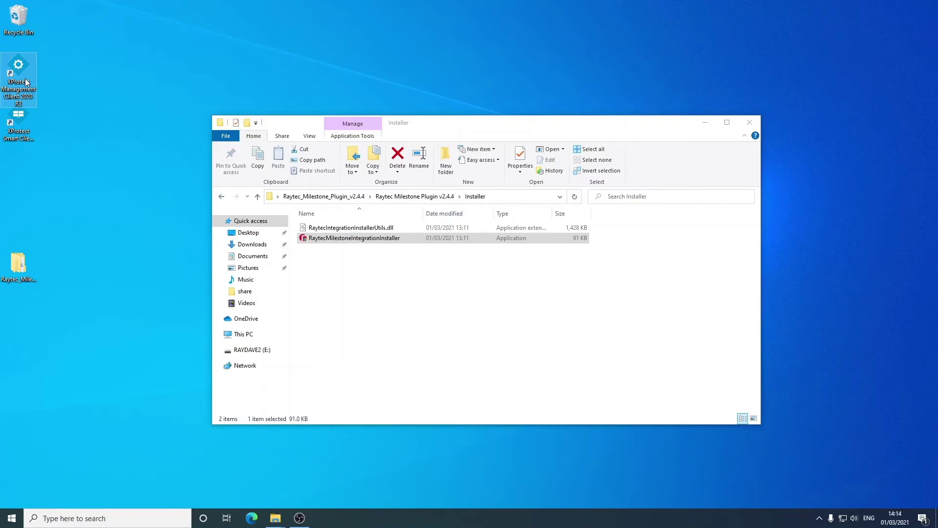
Launch XProtect Management Client 2020 R3, connect to localhost and dismiss the trial licence notice
double_click(25, 81)
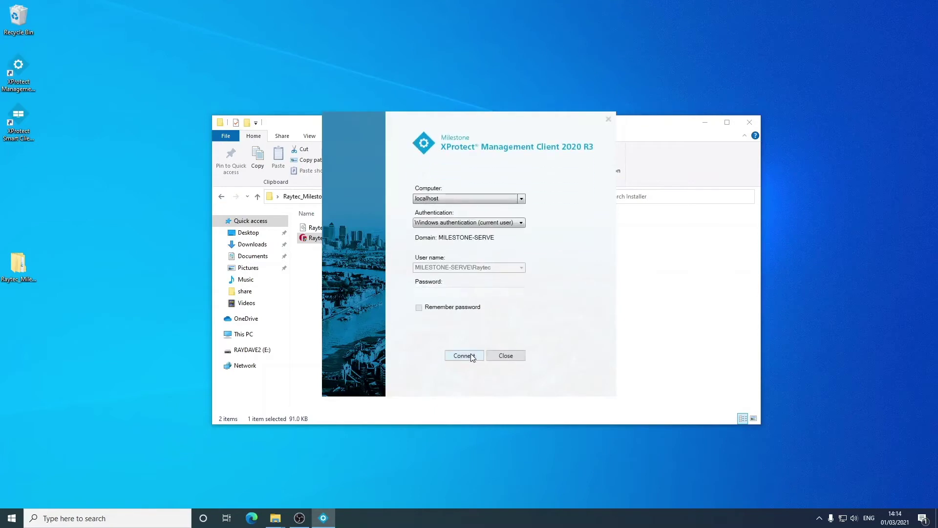
left_click(464, 355)
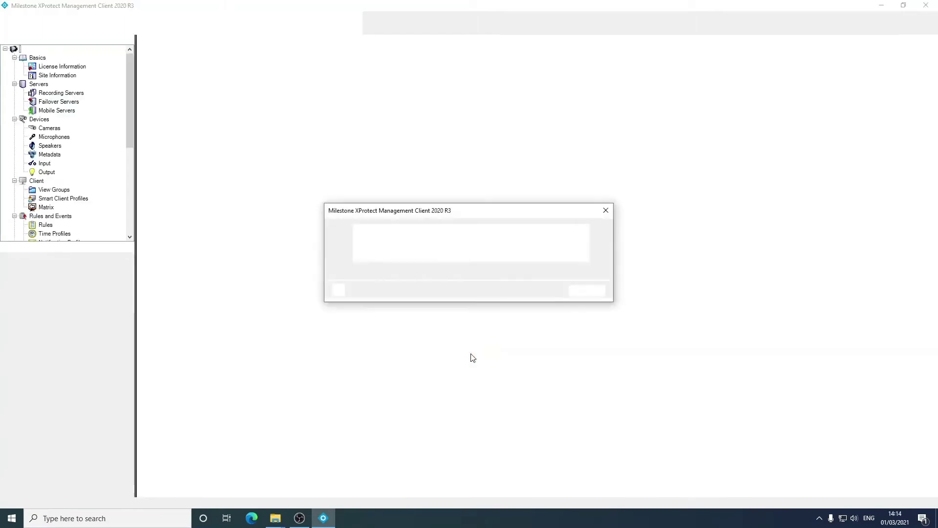
left_click(588, 292)
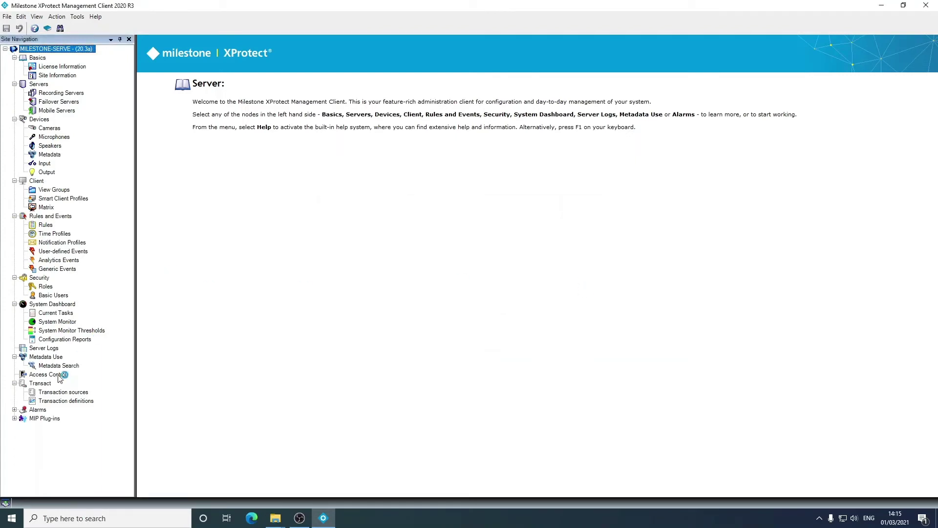
Expand MIP Plug-ins in Site Navigation and open the Raytec Vario IP Discover page
left_click(57, 419)
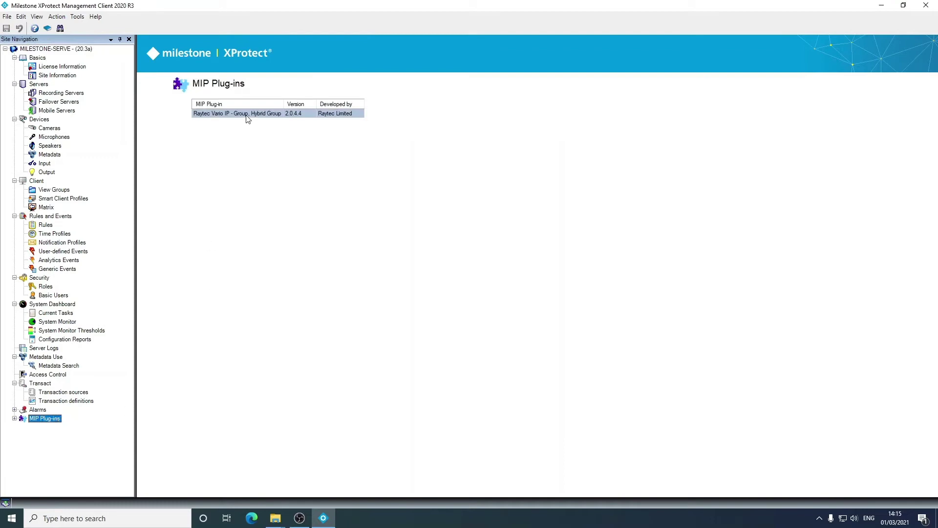
left_click(14, 419)
left_click(67, 428)
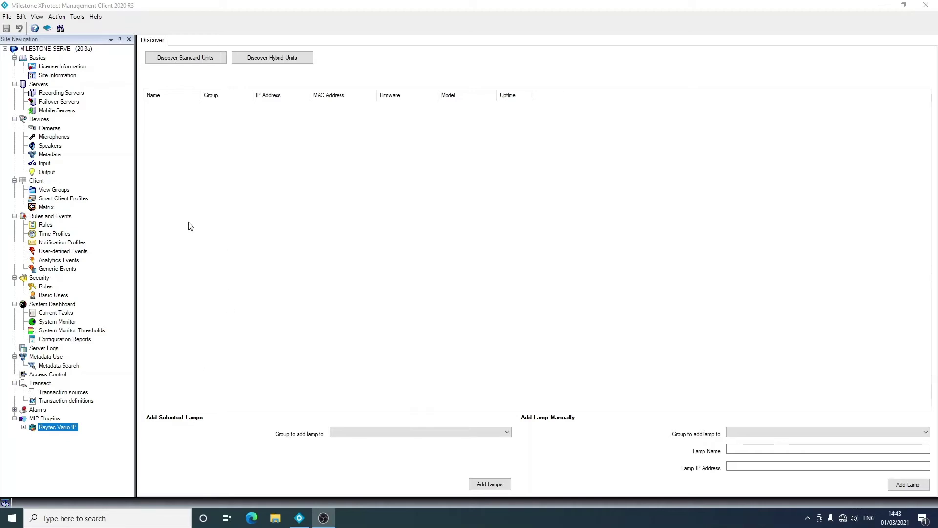
Search the network for standard and hybrid lamp units and check the still-empty group list
left_click(219, 65)
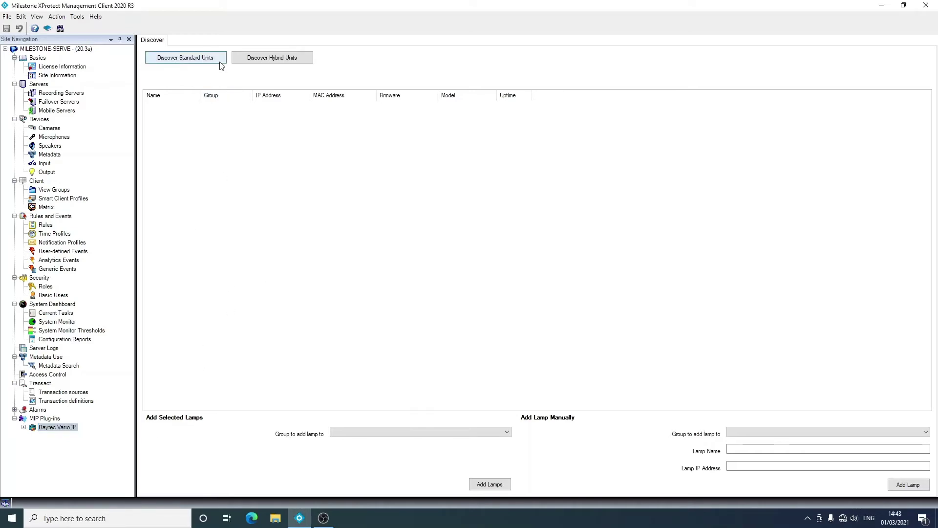
left_click(292, 65)
left_click(386, 435)
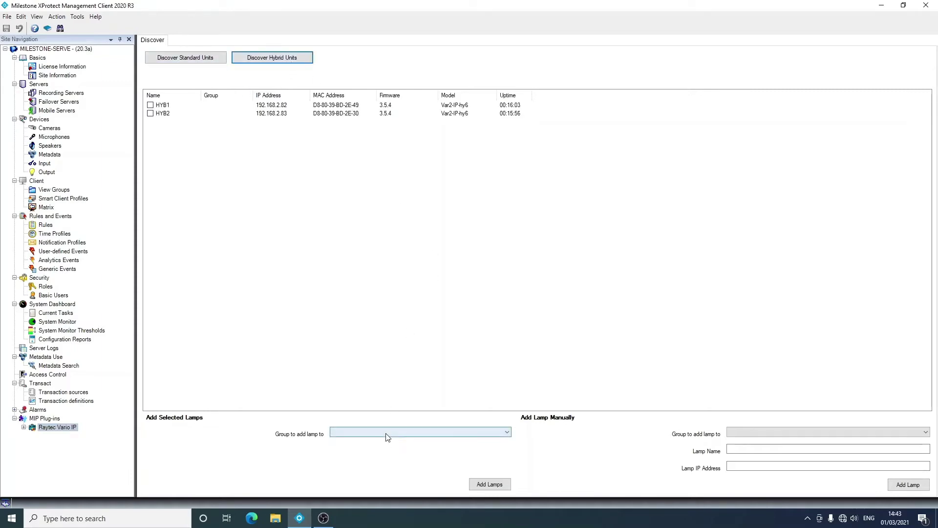
left_click(387, 435)
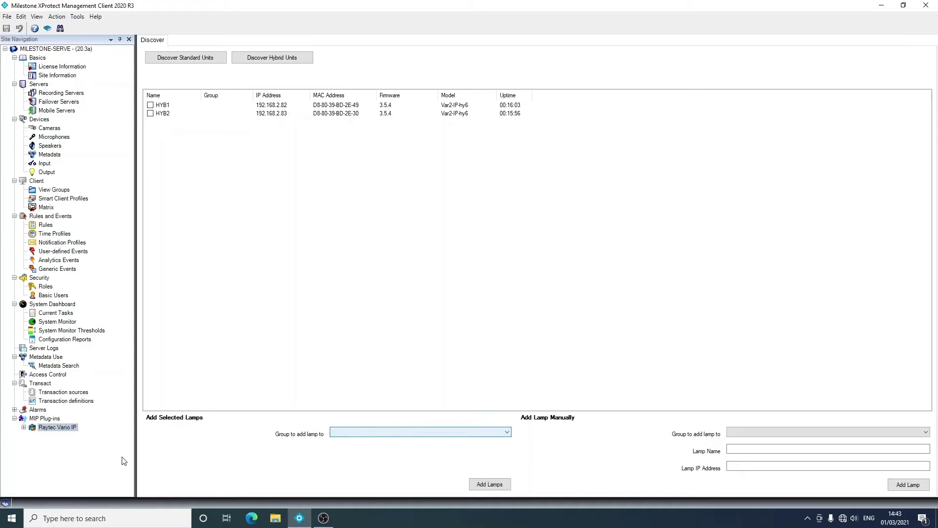
Under Raytec Vario IP Groups, add lamp groups named Car Park and Reception
left_click(24, 428)
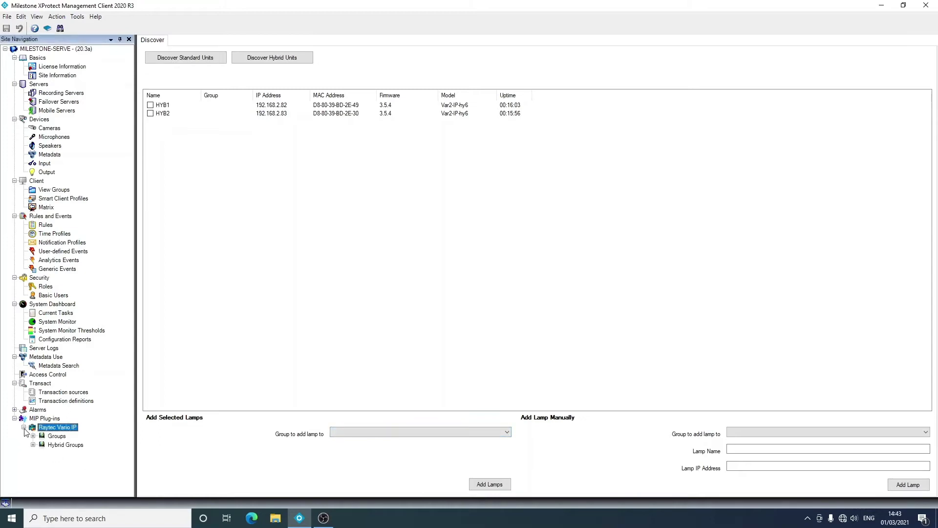
left_click(56, 438)
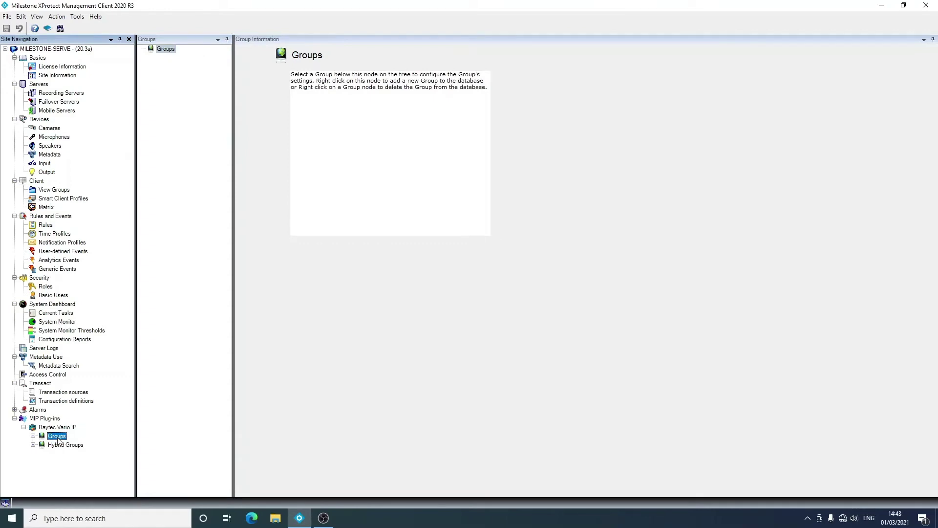
right_click(58, 440)
left_click(81, 443)
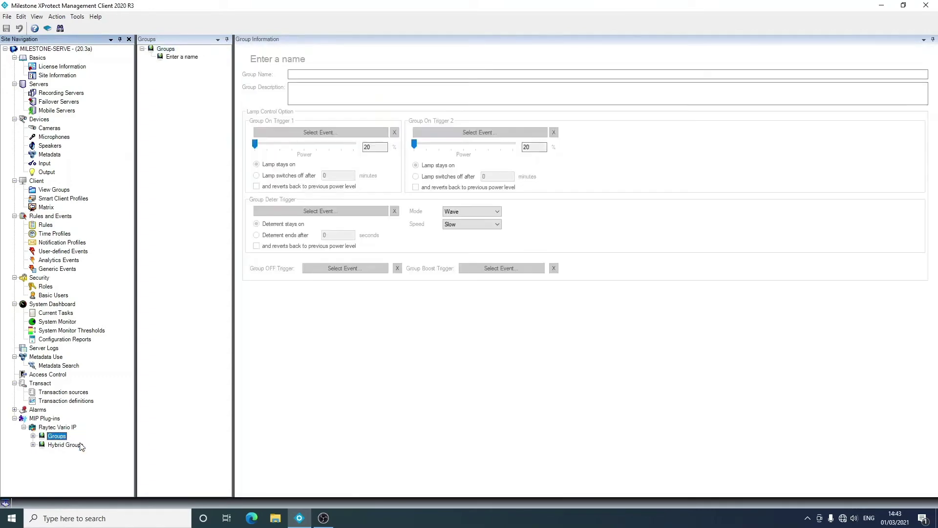
type("Car ")
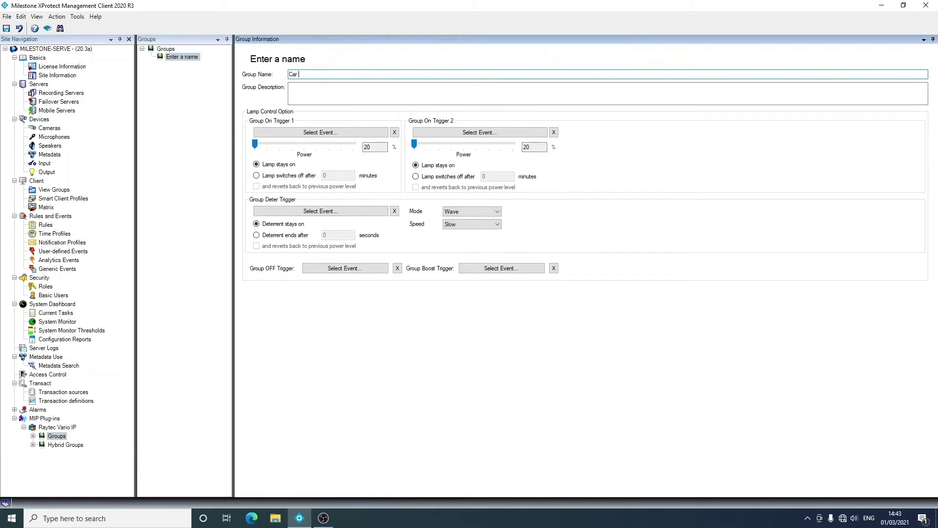
type("Park")
right_click(167, 49)
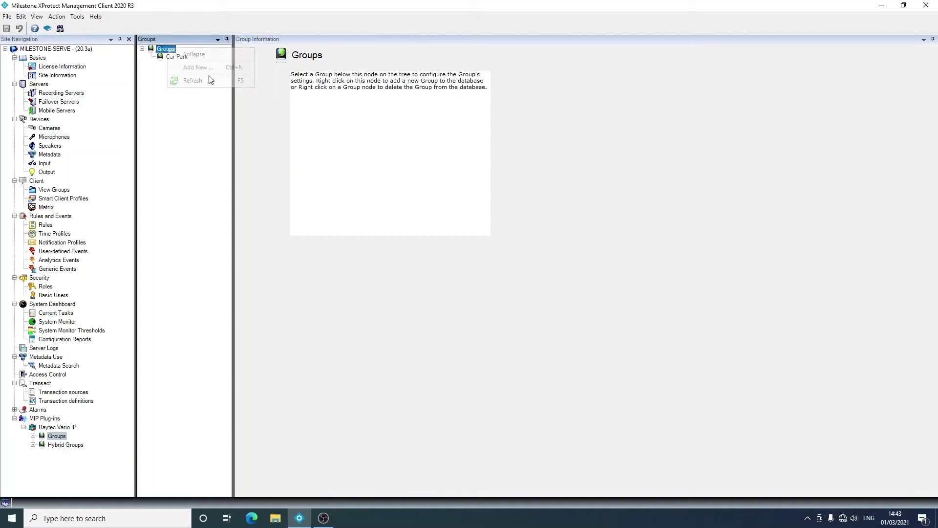
left_click(212, 69)
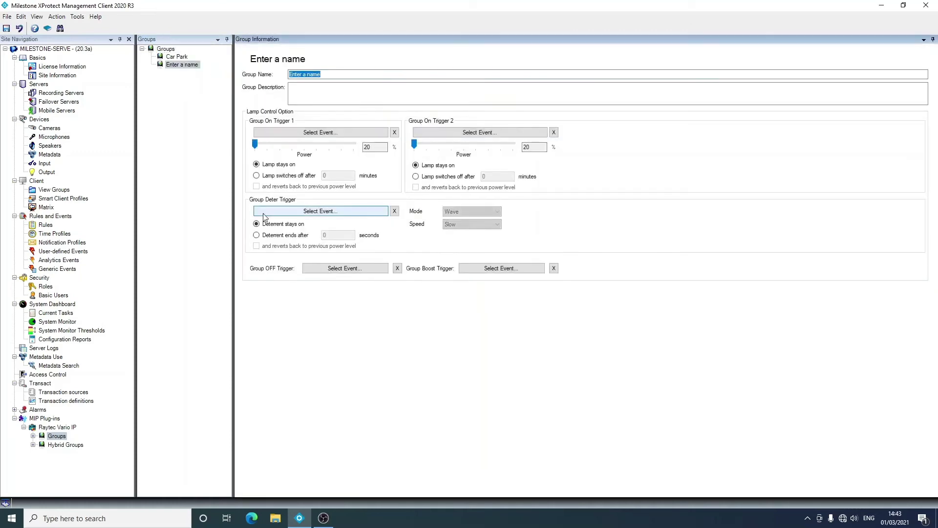
type("Recceptio")
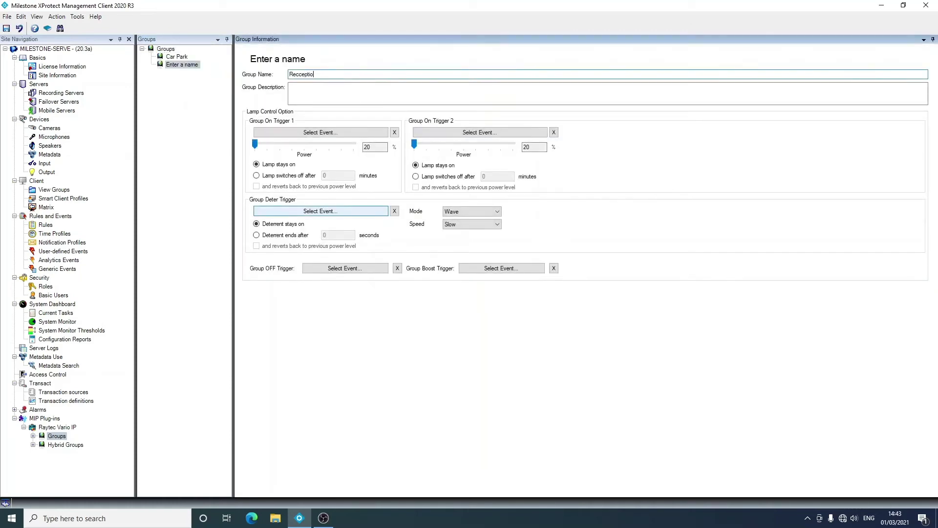
key("BackSpace")
key("BackSpace")
key("BackSpace")
key("BackSpace")
key("BackSpace")
key("BackSpace")
type("p")
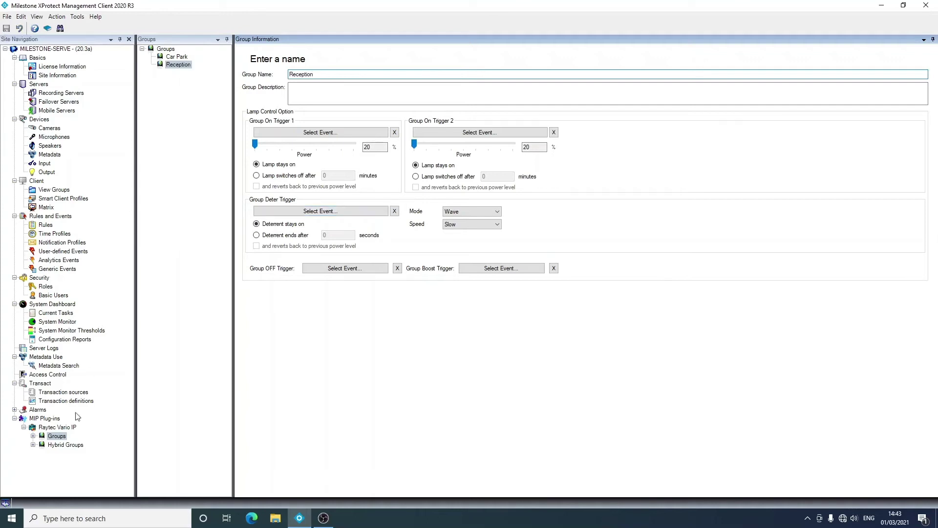
Under Hybrid Groups, add hybrid groups named Building East and Building West
left_click(56, 445)
right_click(56, 444)
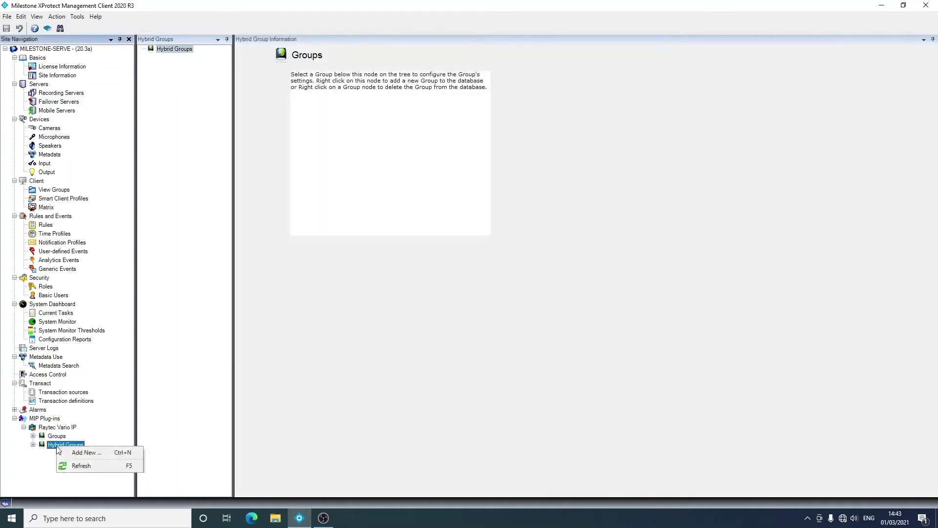
left_click(71, 451)
type("B")
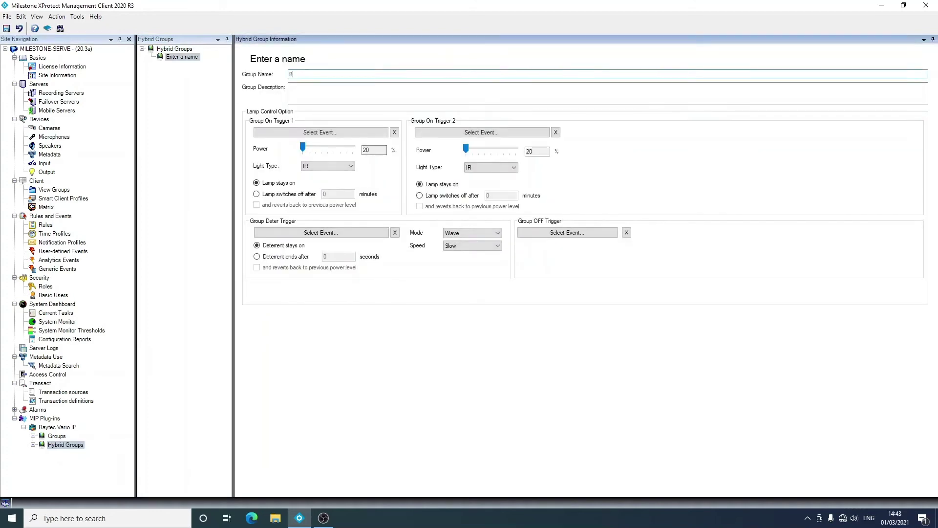
type("uilding East")
right_click(189, 52)
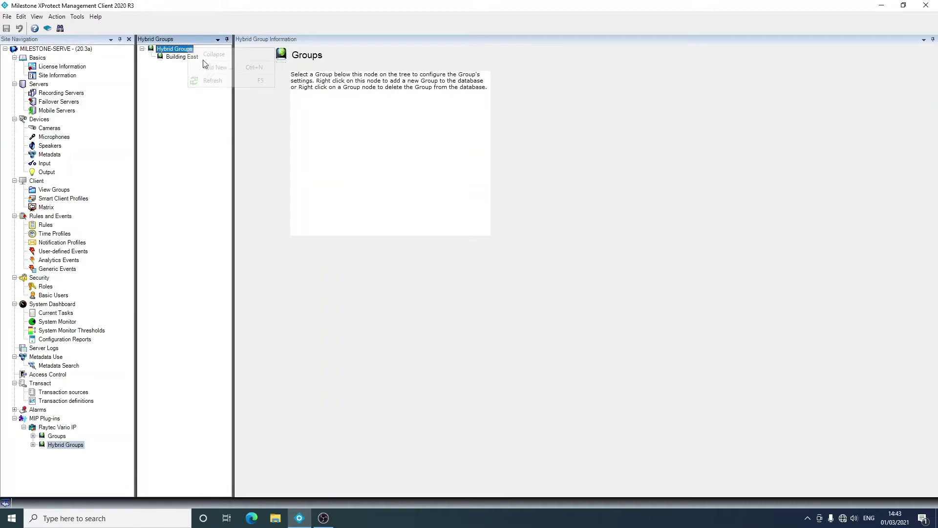
left_click(210, 72)
type("Building West")
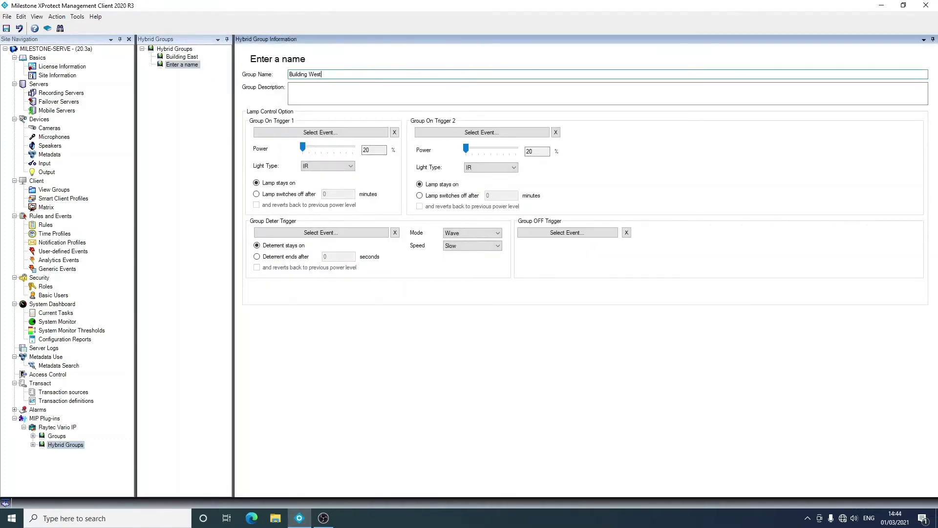
left_click(62, 443)
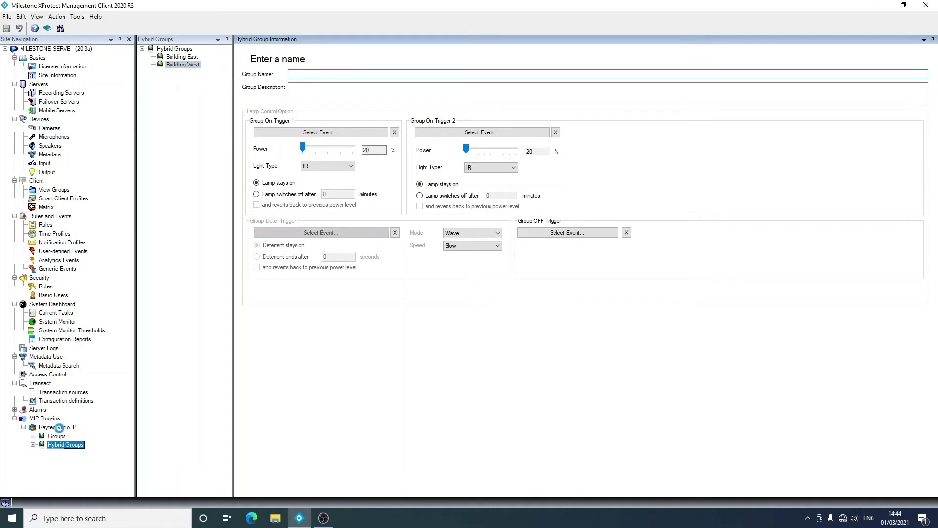
On the Discover page, run standard and hybrid lamp discovery and check the available target groups
left_click(58, 427)
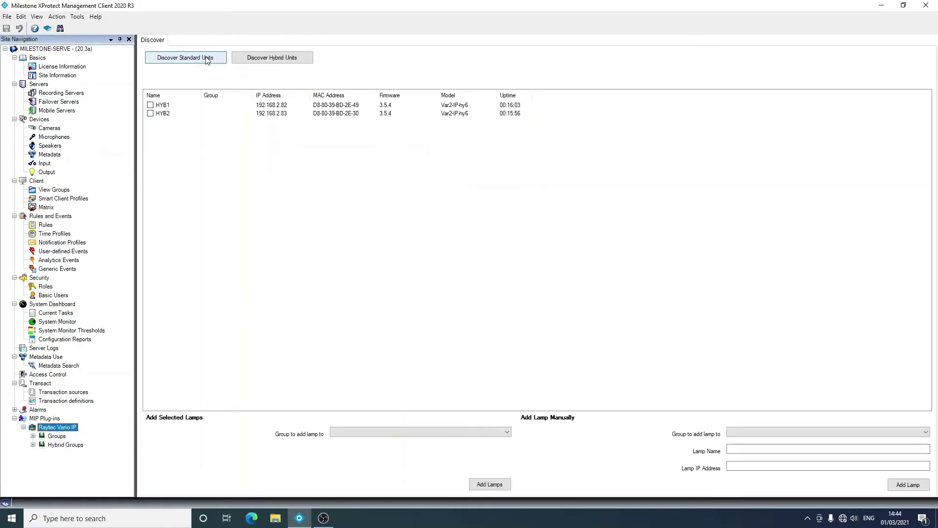
left_click(207, 61)
left_click(208, 62)
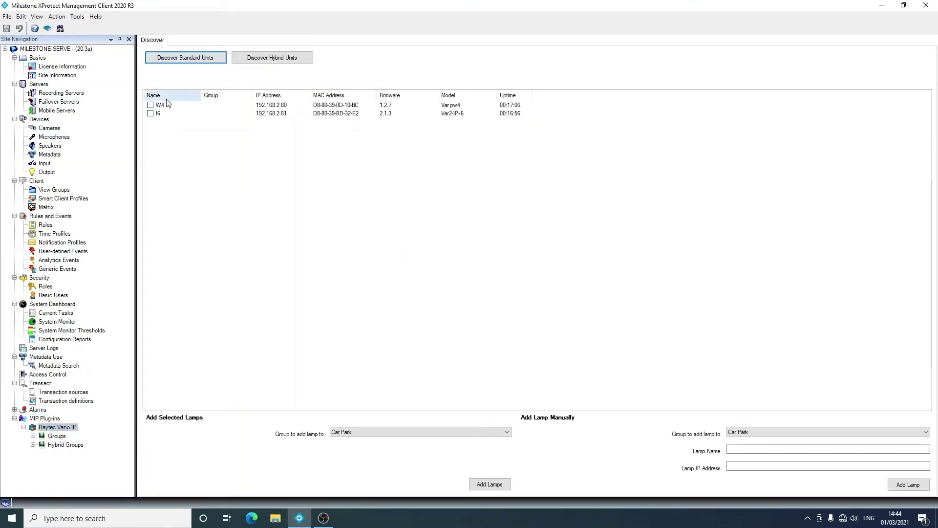
left_click(394, 433)
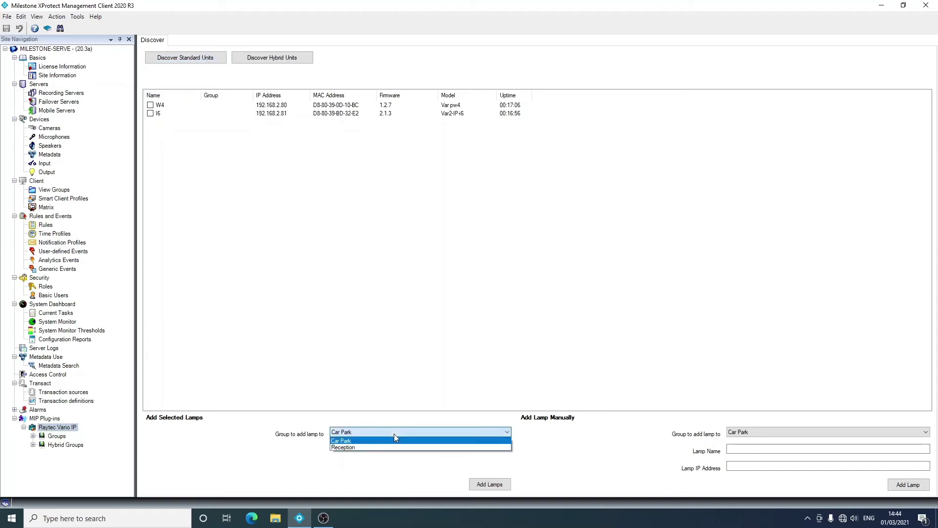
left_click(259, 61)
left_click(369, 432)
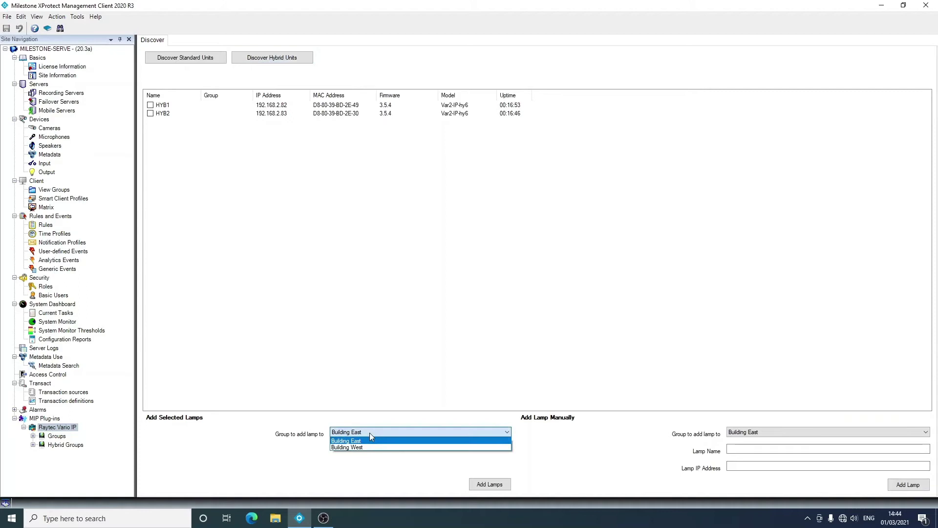
left_click(369, 433)
Add standard lamps W4 and I6 to the Car Park group
left_click(176, 56)
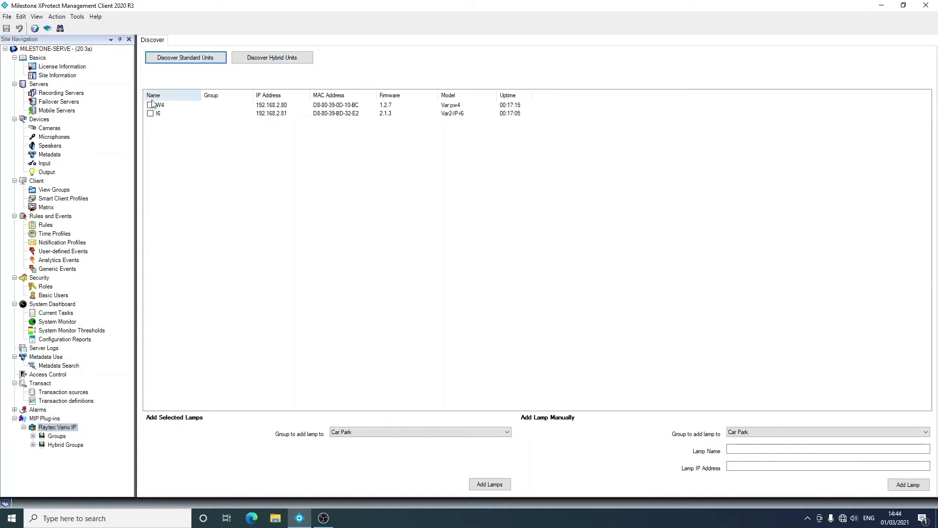
left_click(150, 105)
left_click(151, 113)
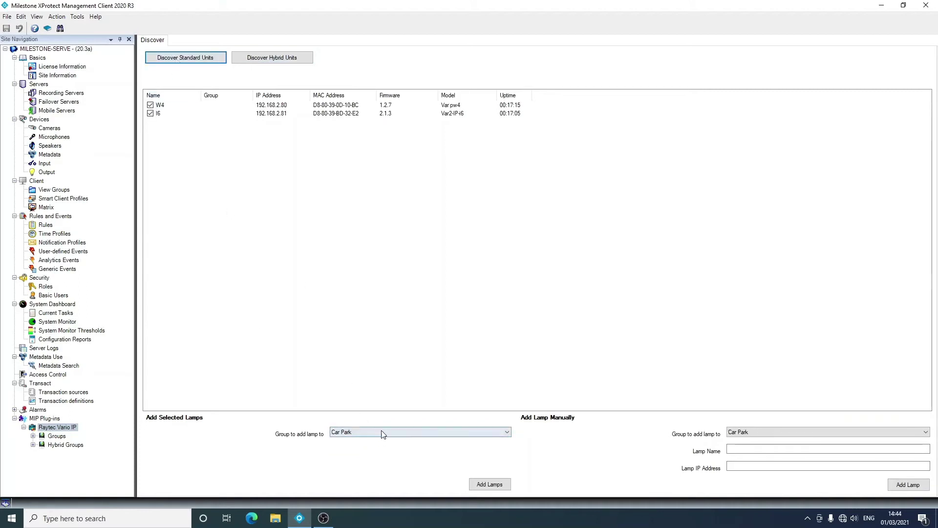
left_click(494, 485)
left_click(209, 62)
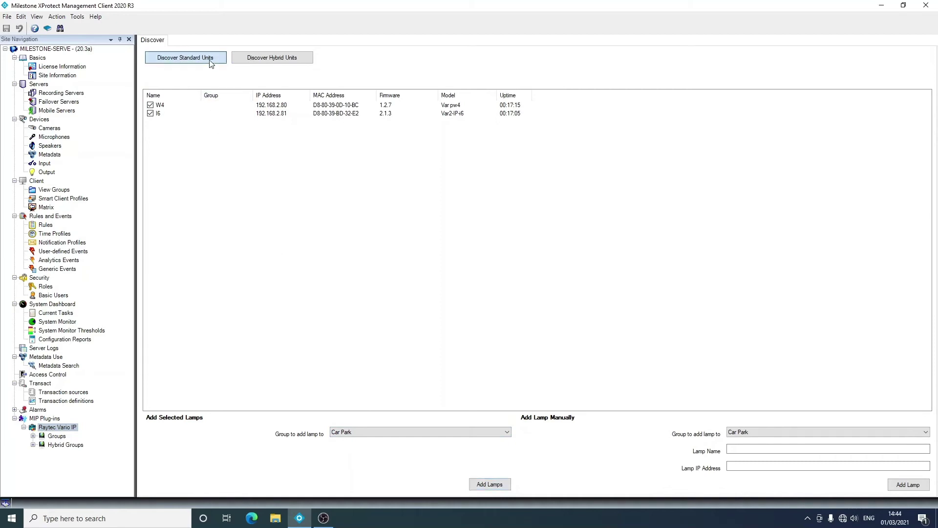
Add hybrid lamps HYB1 and HYB2 to the Building East group
left_click(269, 58)
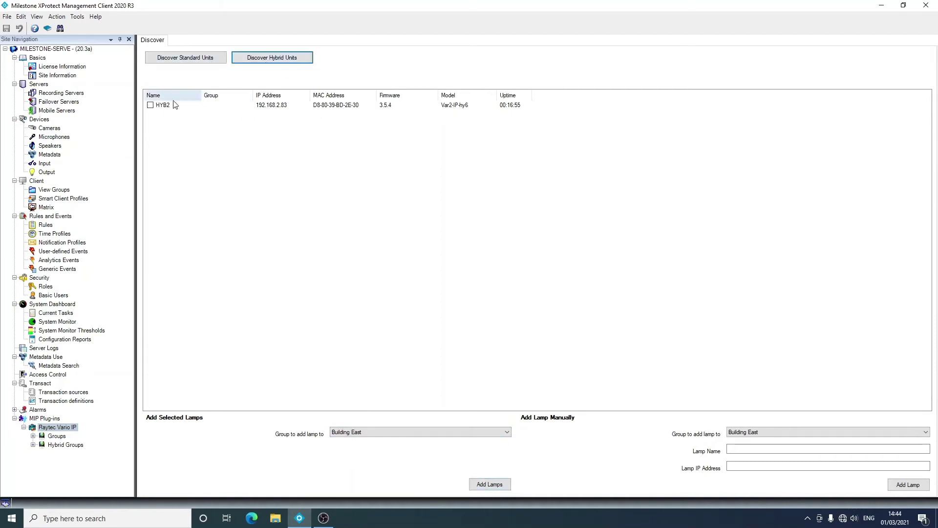
left_click(150, 105)
left_click(150, 113)
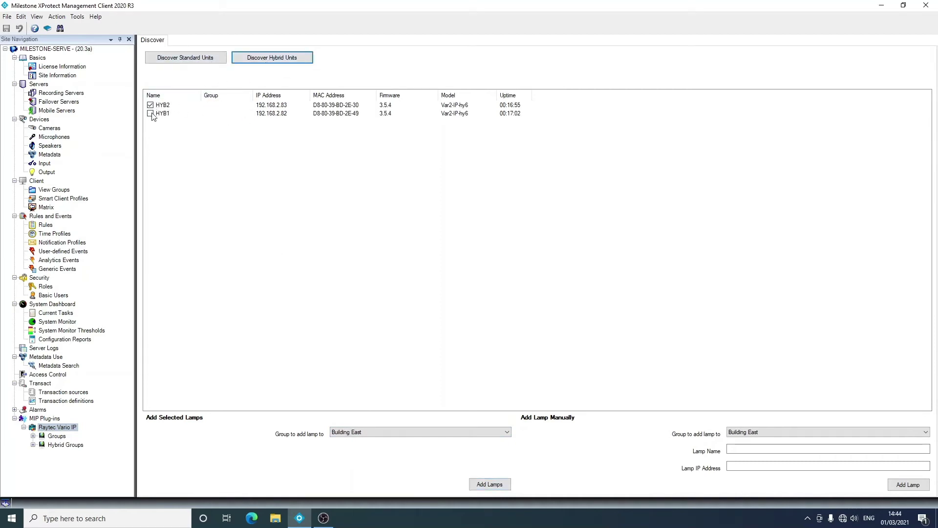
left_click(487, 485)
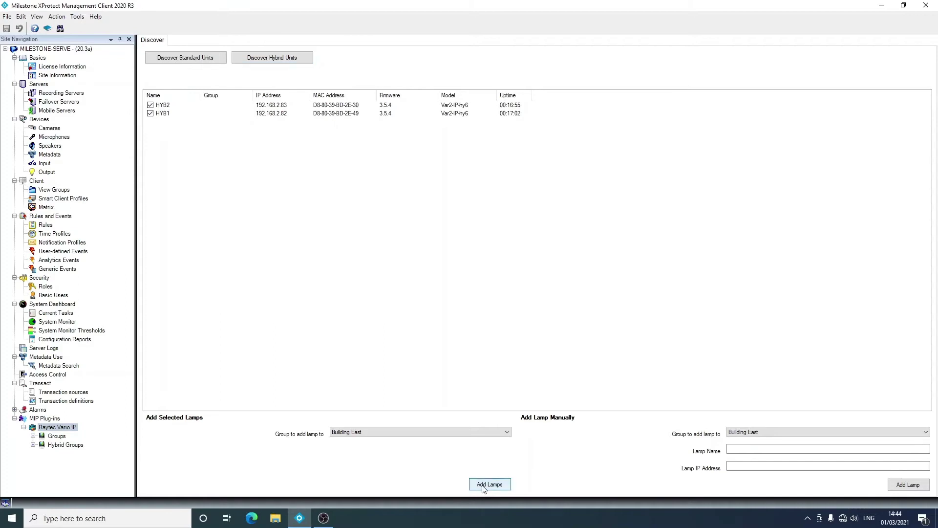
left_click(251, 60)
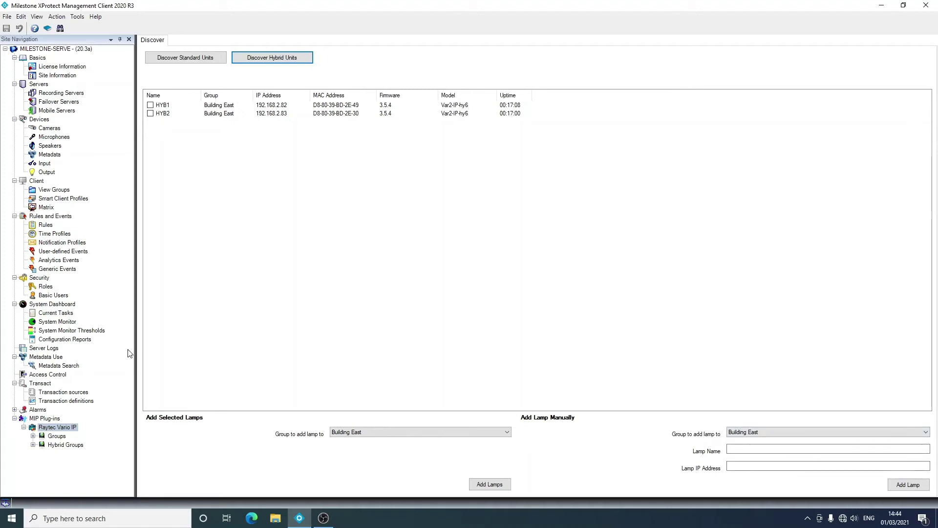
Expand the Car Park group and view lamp I6's settings
left_click(33, 436)
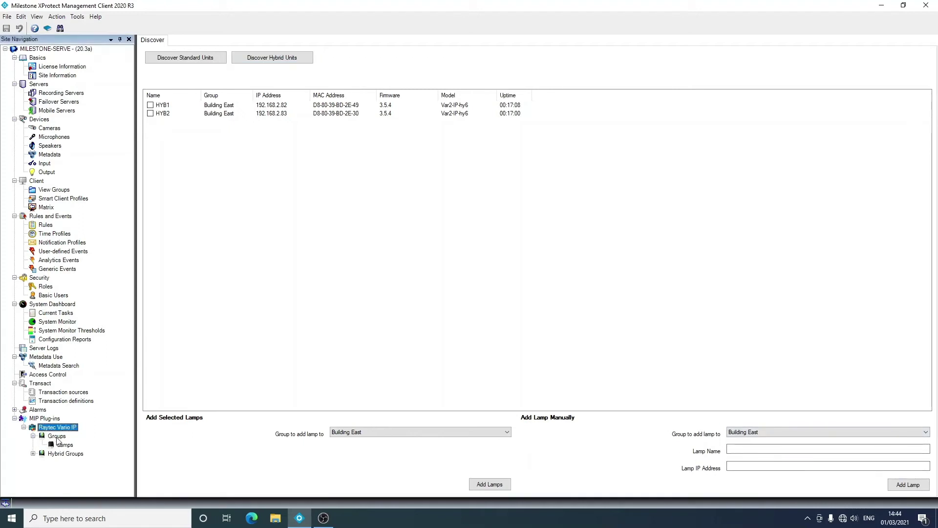
left_click(56, 436)
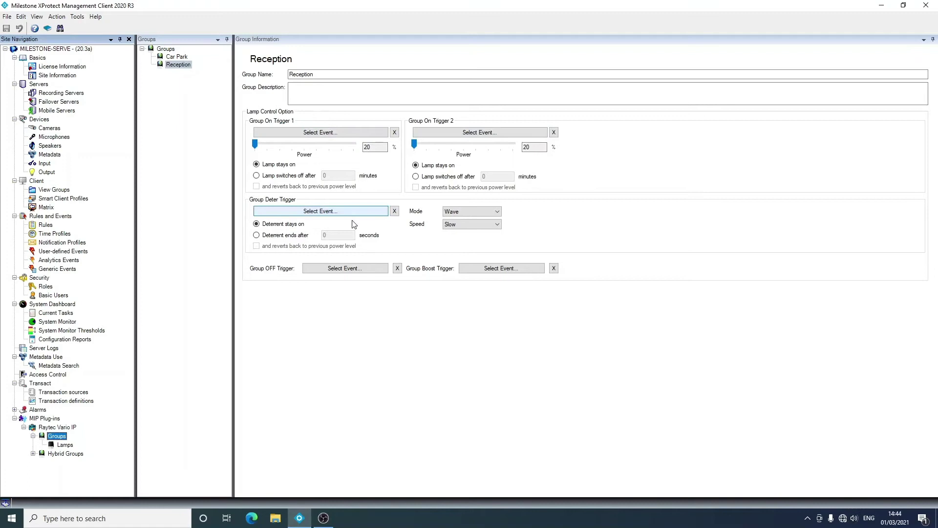
left_click(64, 445)
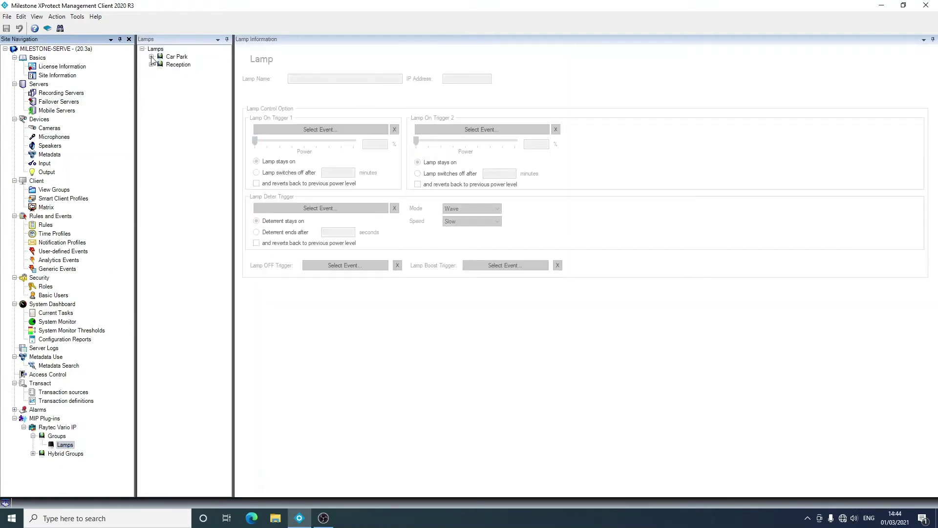
left_click(151, 56)
left_click(177, 64)
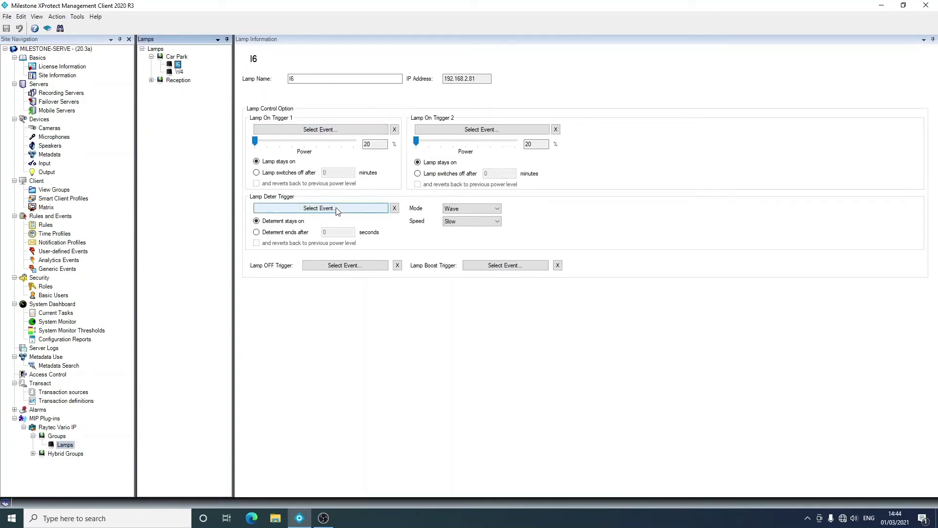
Check the group deter Mode (Wave) and Speed (Slow) options, then show the hybrid groups
left_click(57, 436)
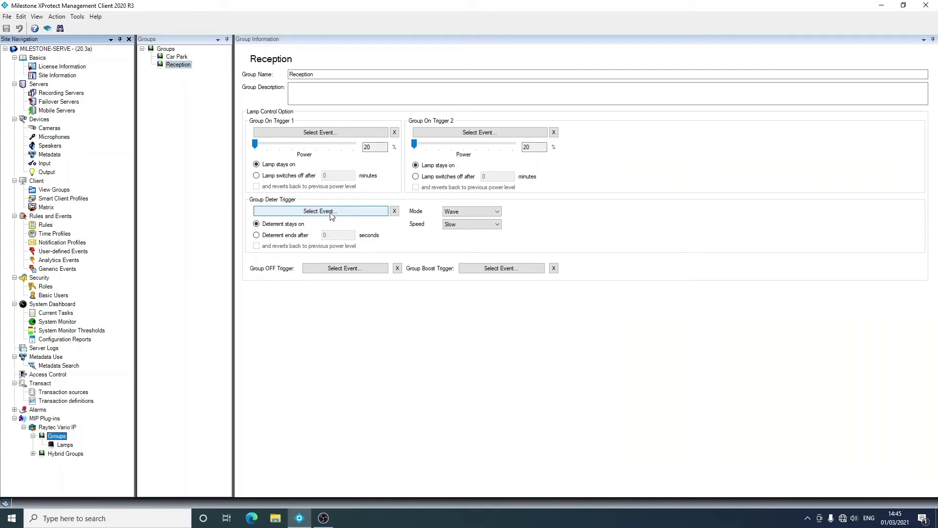
left_click(450, 213)
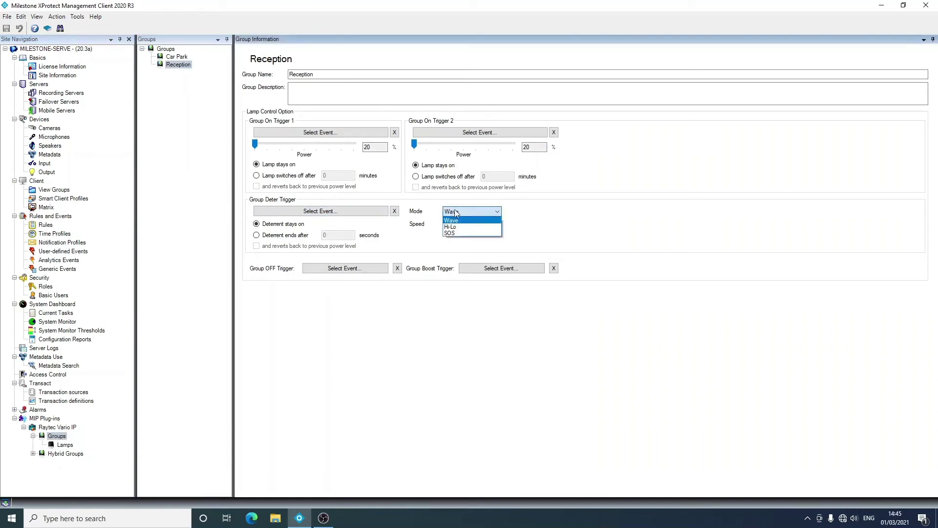
left_click(500, 233)
left_click(484, 225)
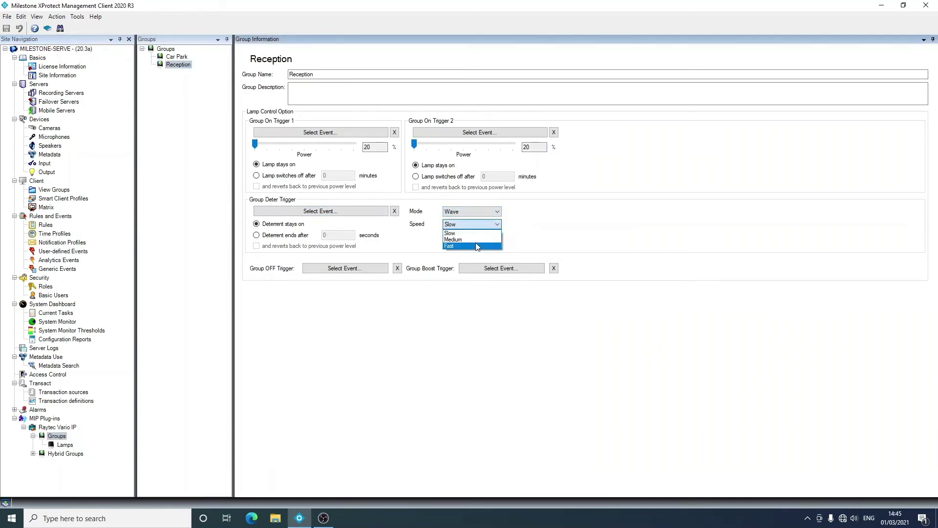
left_click(489, 232)
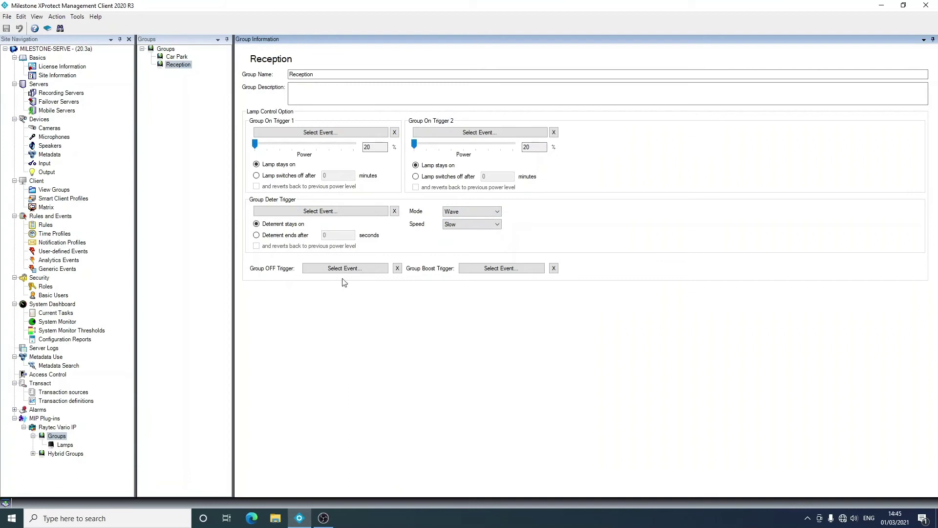
left_click(68, 454)
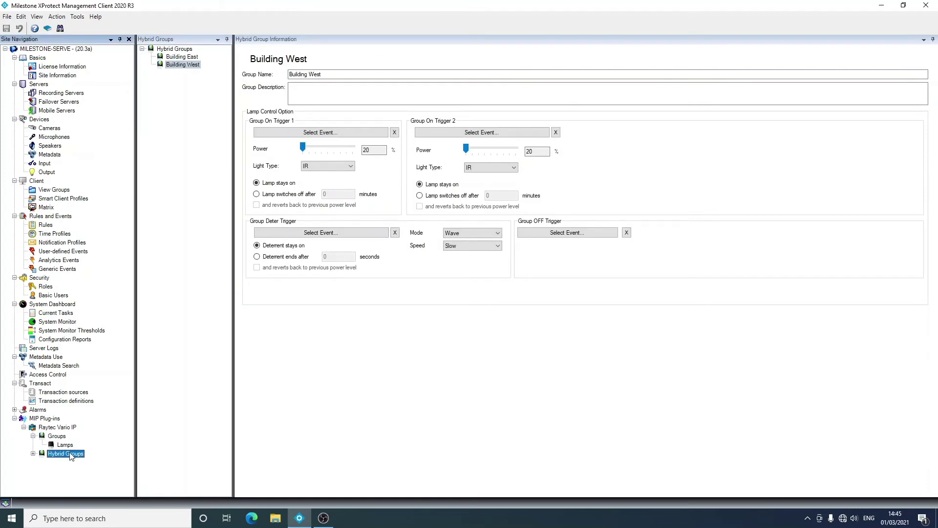
left_click(345, 167)
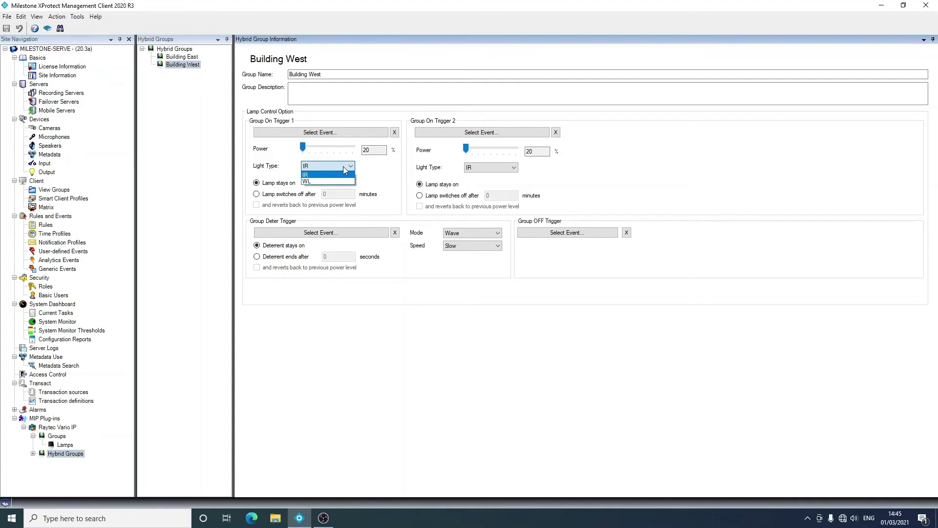
left_click(382, 179)
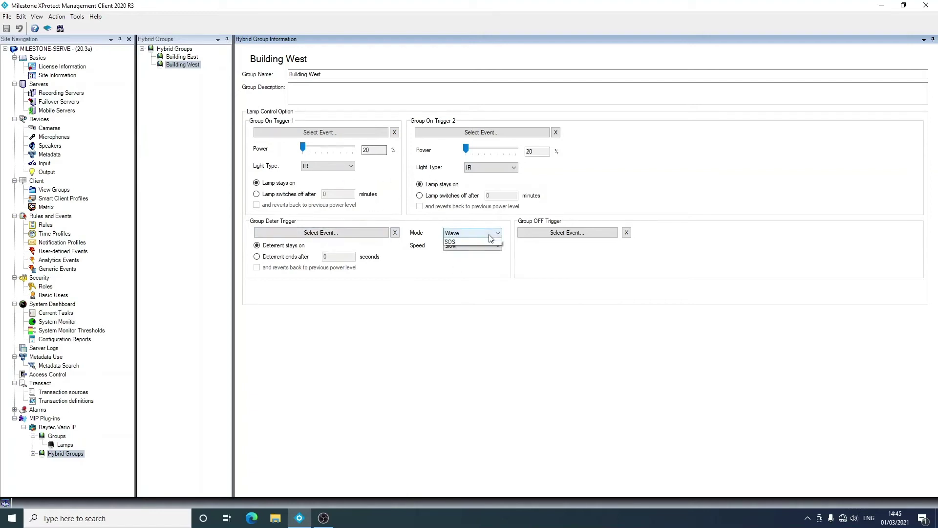
left_click(487, 247)
left_click(487, 254)
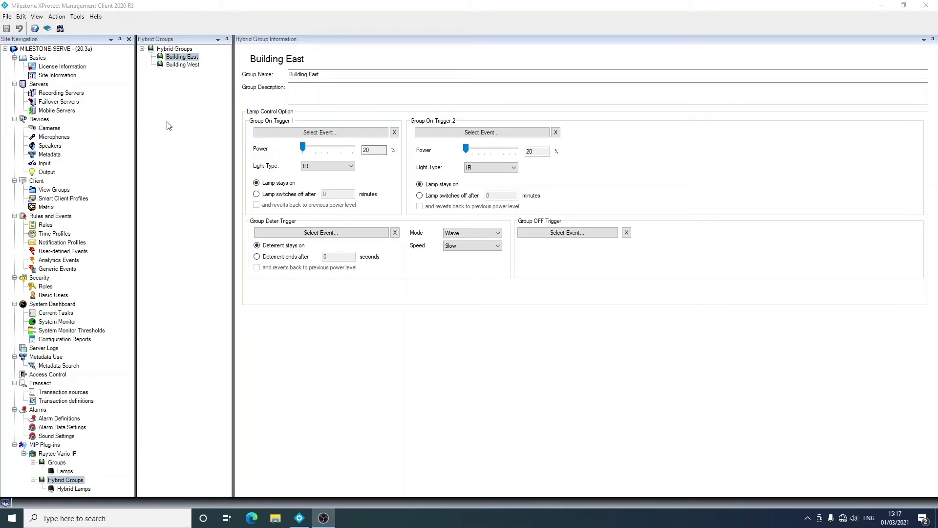
Pick user-defined event PhotocellNight as Building East's On Trigger 1 and PhotocellDay as its OFF trigger
left_click(358, 135)
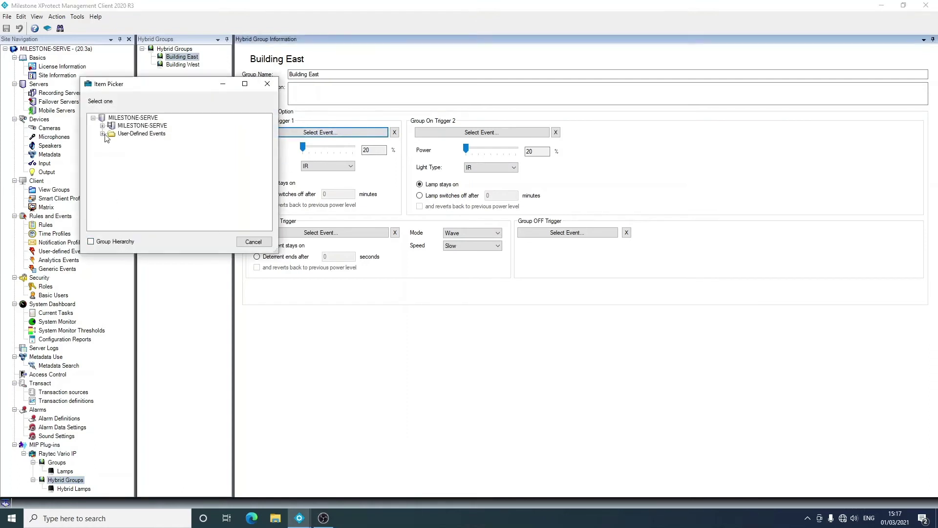
left_click(103, 134)
double_click(139, 174)
left_click(538, 233)
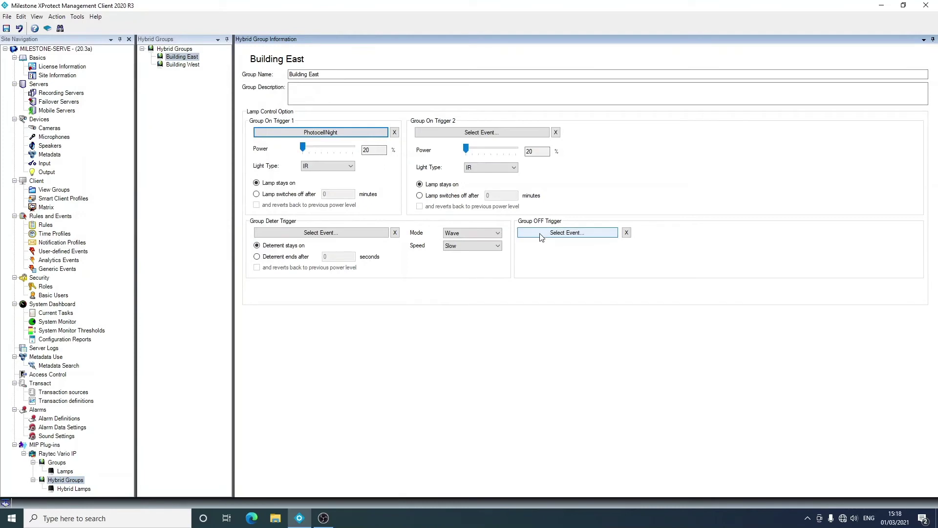
left_click(136, 254)
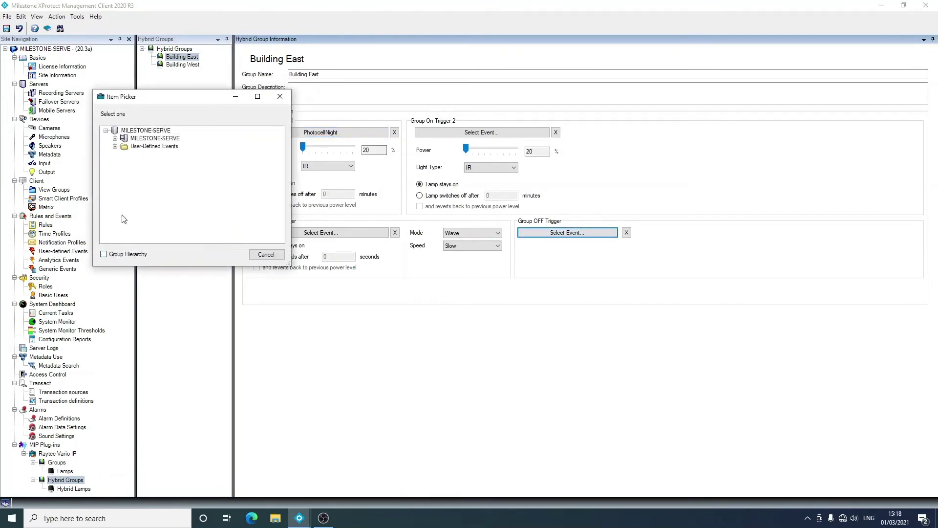
left_click(114, 147)
double_click(158, 179)
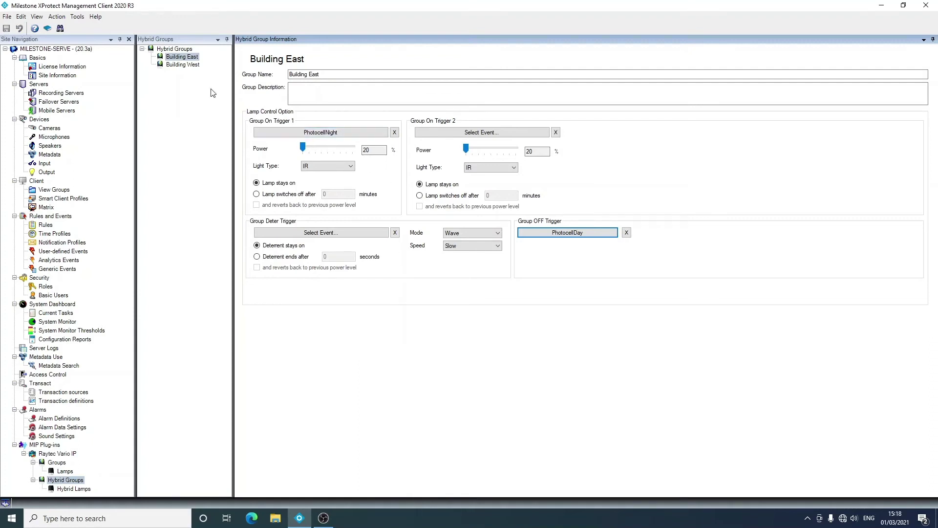
Expand Building East and view hybrid lamps HYB1 and HYB2 settings
left_click(61, 481)
left_click(66, 489)
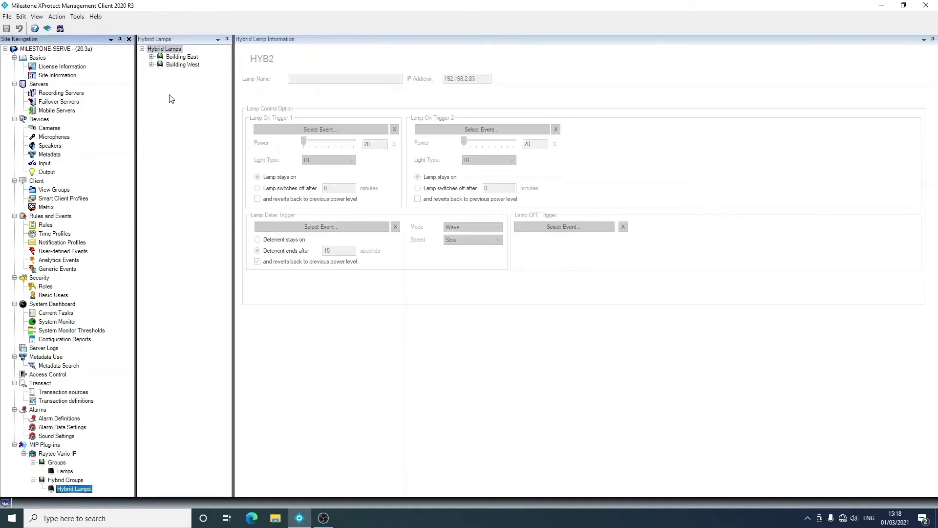
left_click(152, 56)
left_click(182, 65)
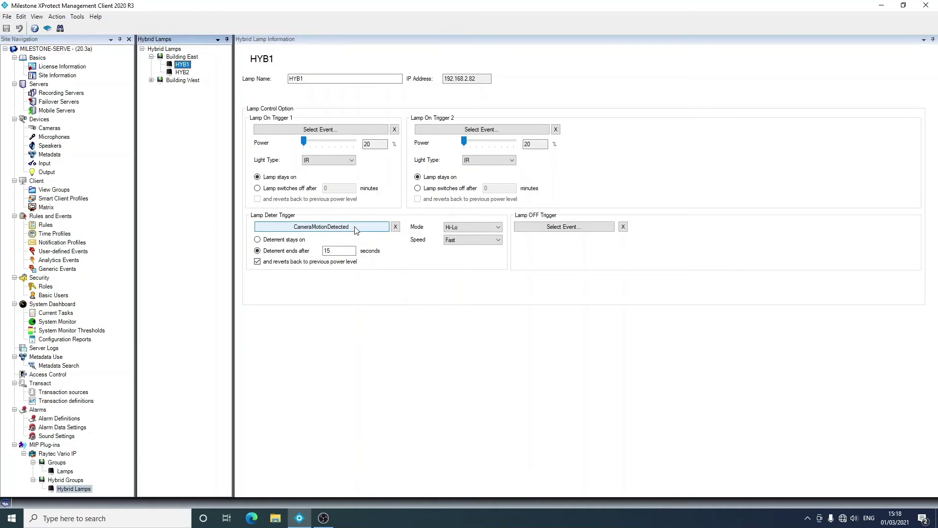
left_click(182, 73)
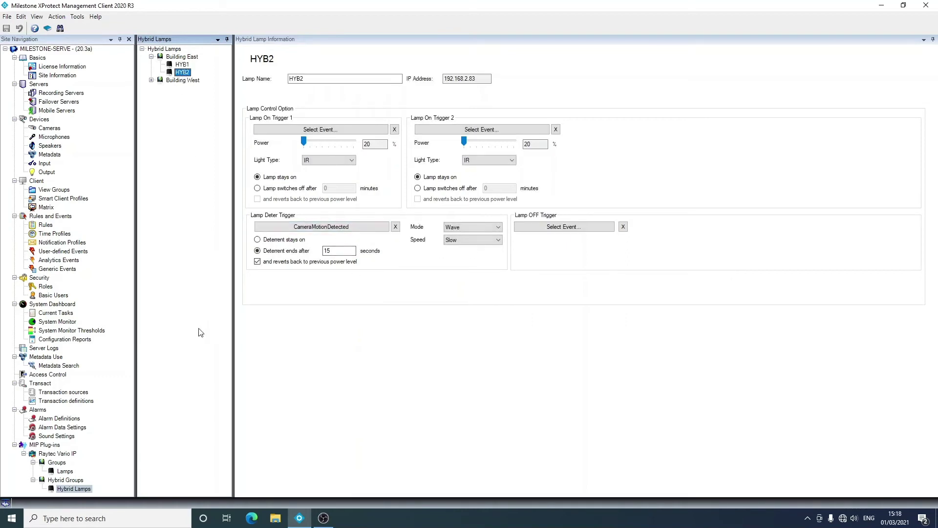
View Car Park lamps I6 and W4 settings, then show the User-defined Events list
left_click(55, 463)
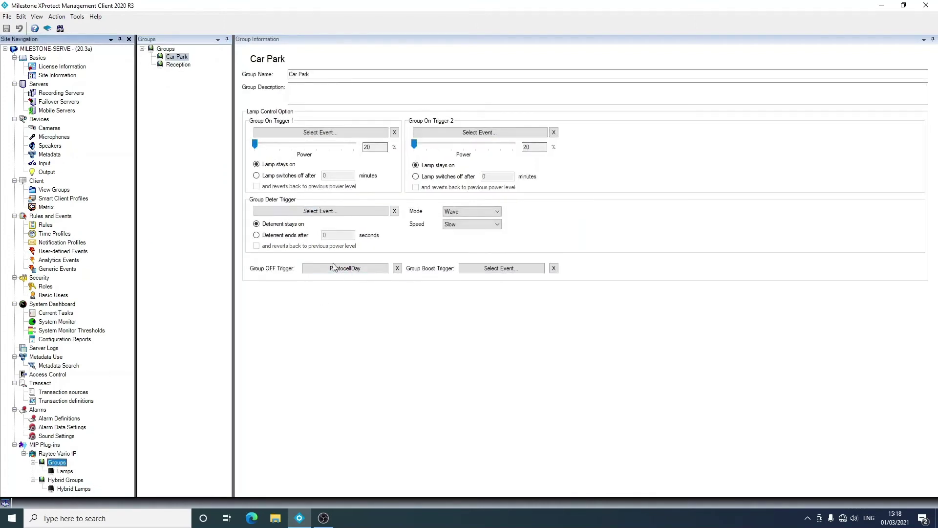
left_click(65, 472)
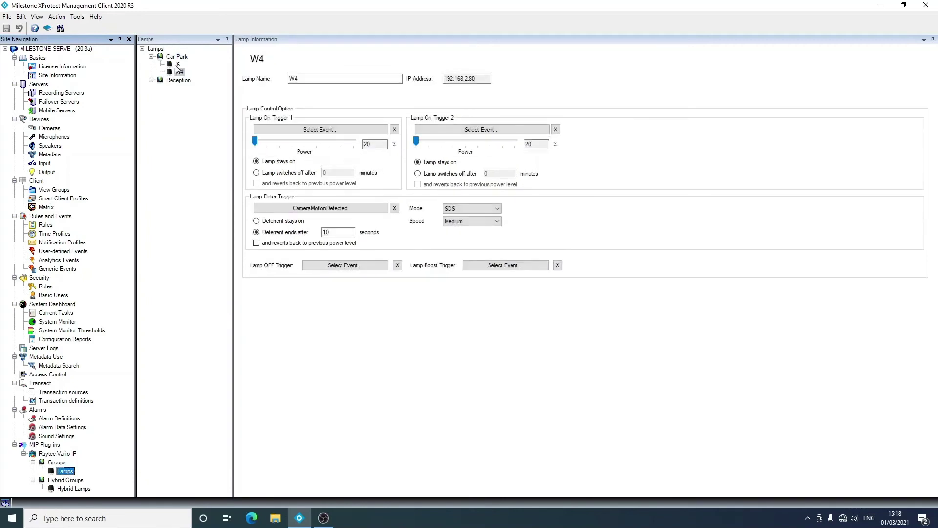
left_click(177, 65)
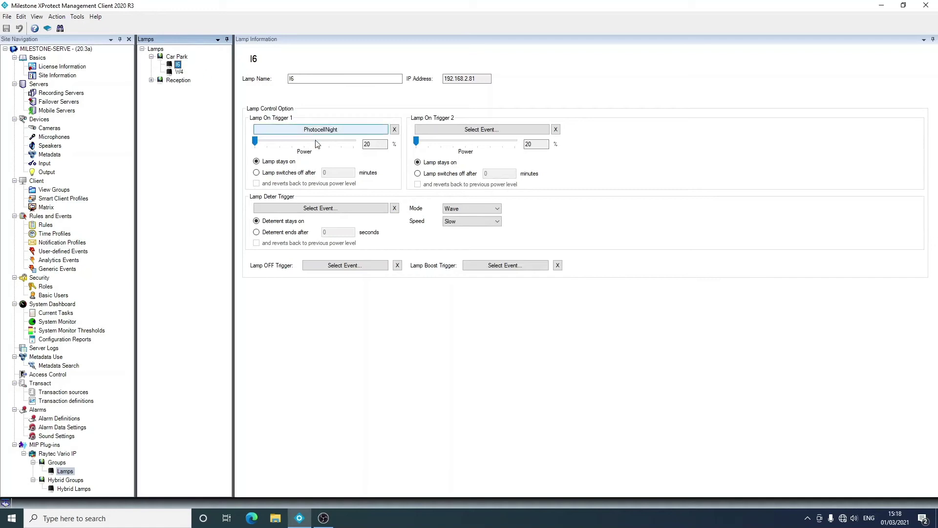
left_click(179, 72)
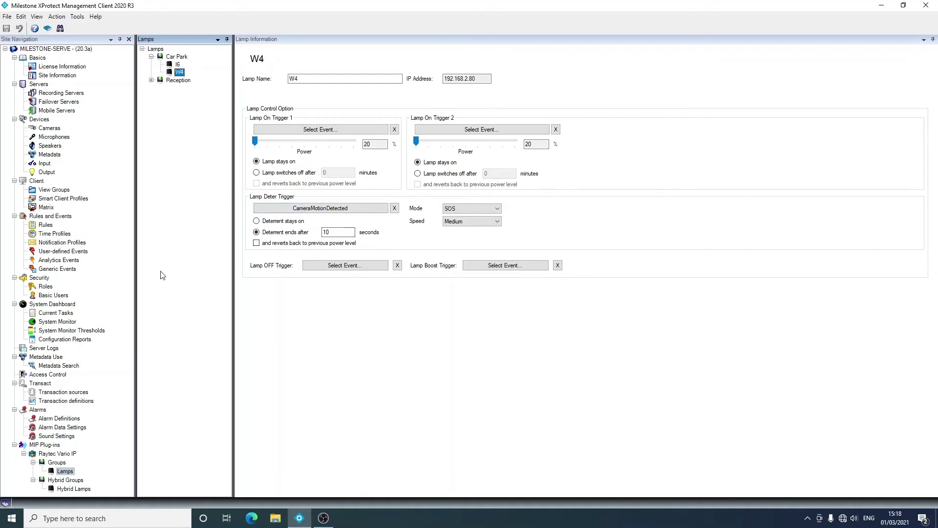
left_click(62, 252)
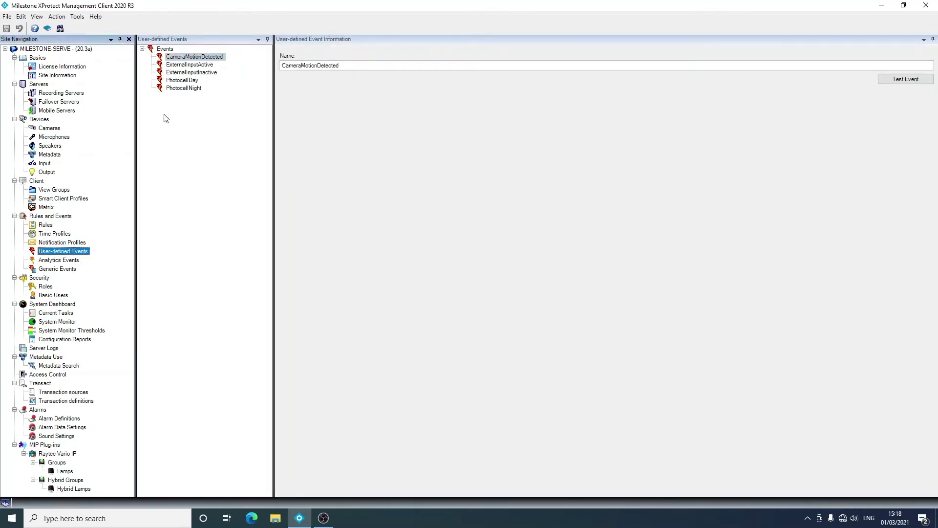
Cancel adding a new user-defined event and show the MotionDetectedDeter alarm definition
right_click(163, 51)
left_click(210, 69)
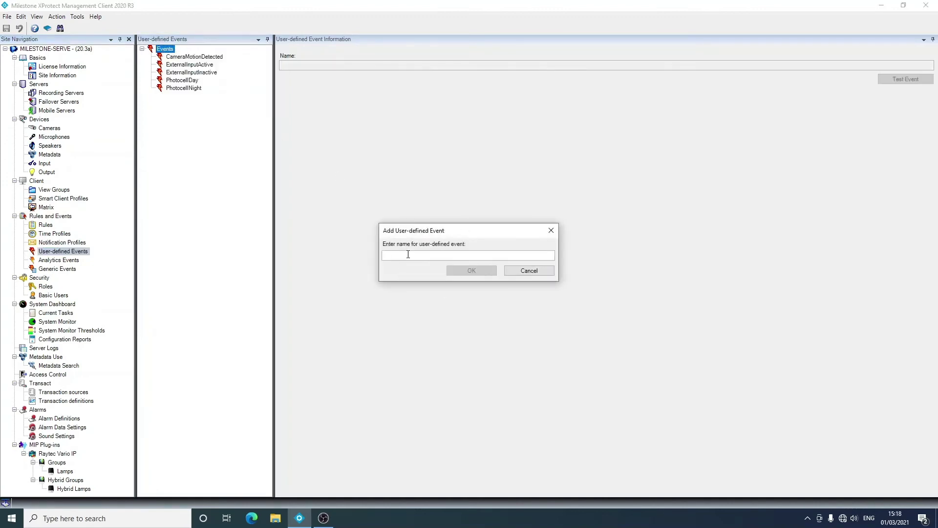
left_click(523, 270)
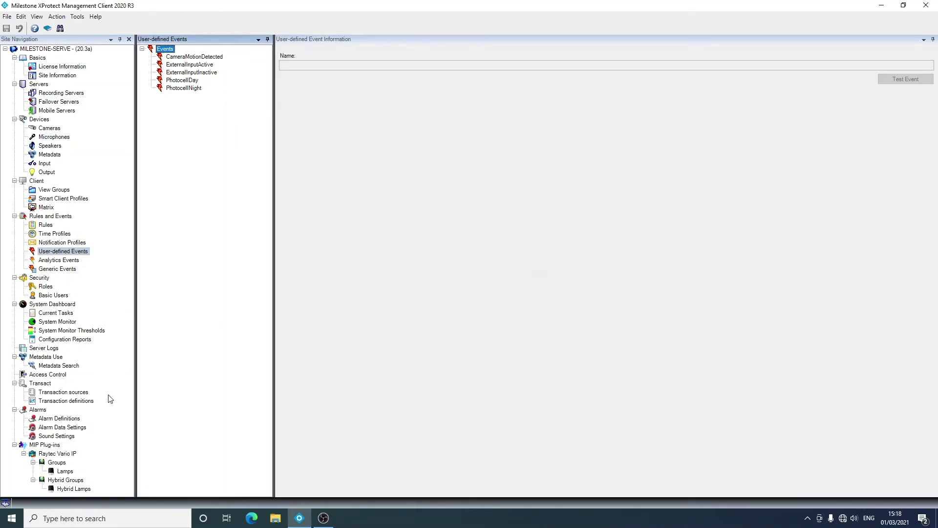
left_click(65, 419)
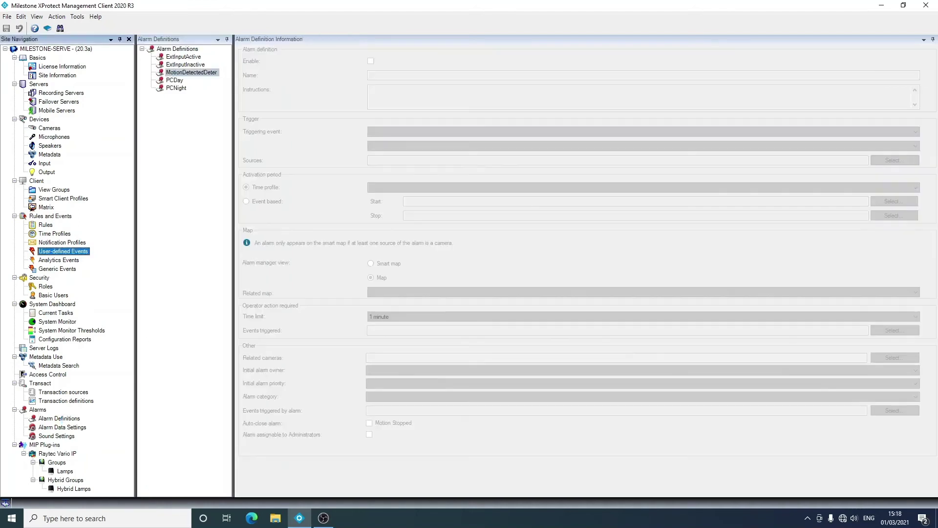
Create a new alarm definition triggered by Vario IP Lamp event Photocell Night
right_click(190, 50)
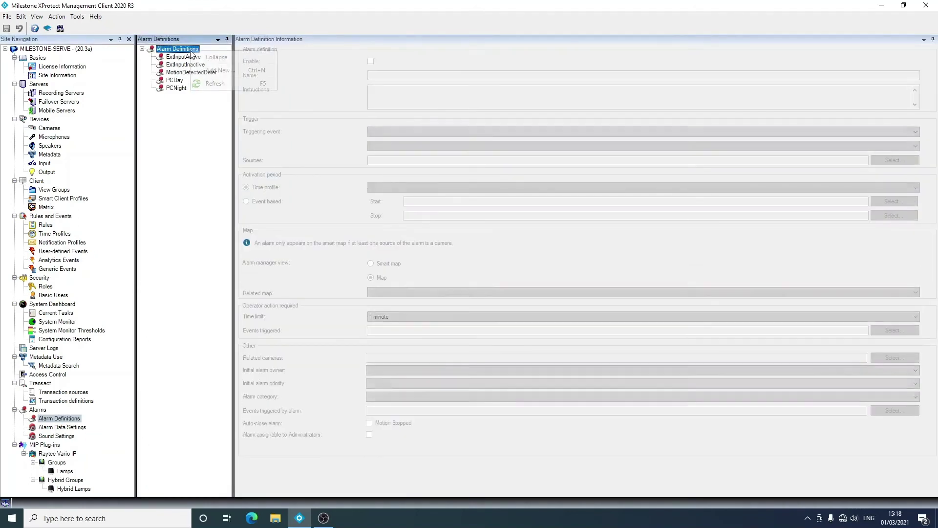
left_click(221, 70)
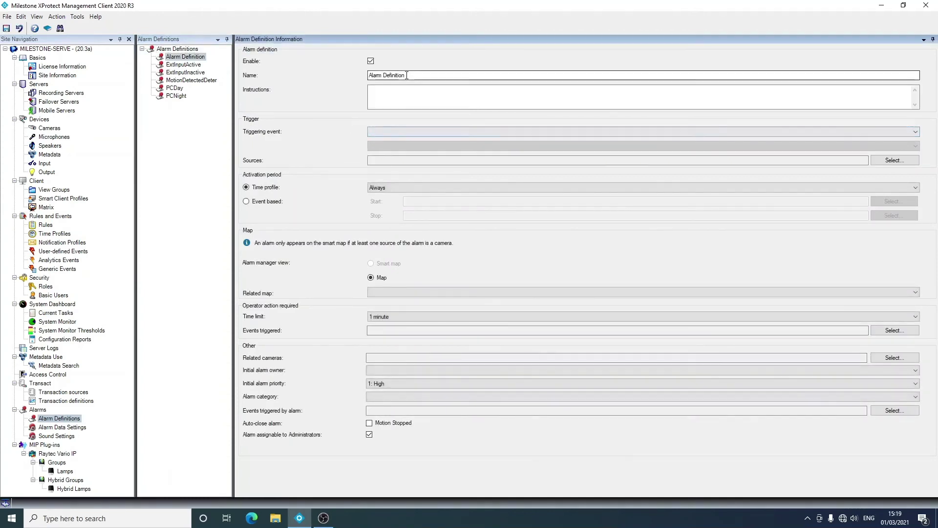
left_click(426, 132)
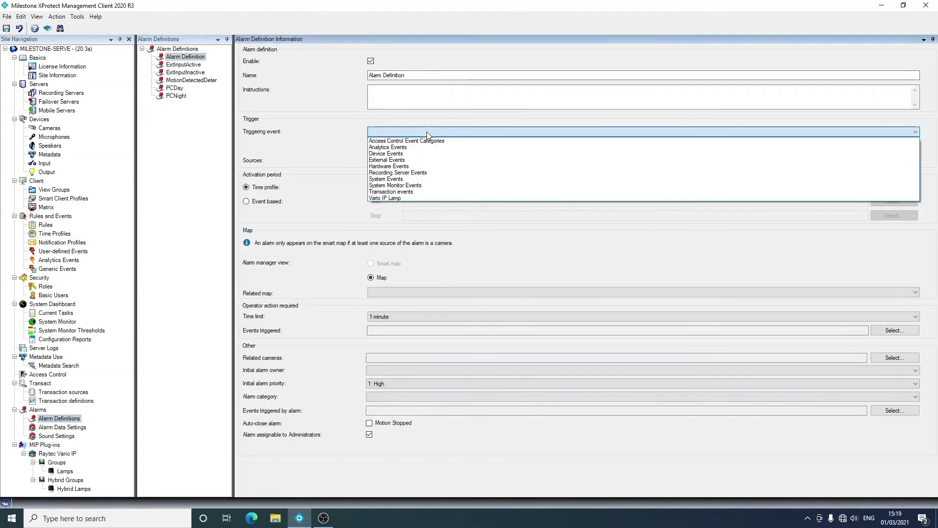
left_click(405, 198)
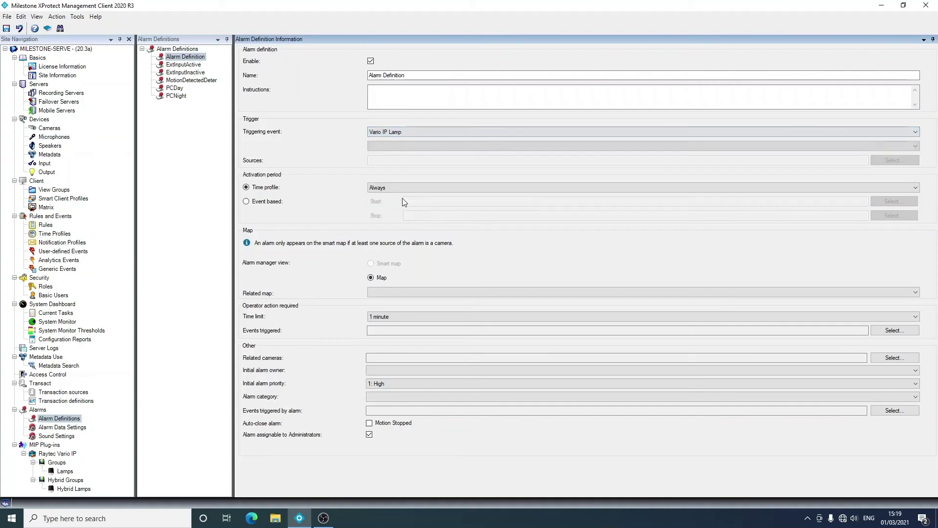
left_click(417, 148)
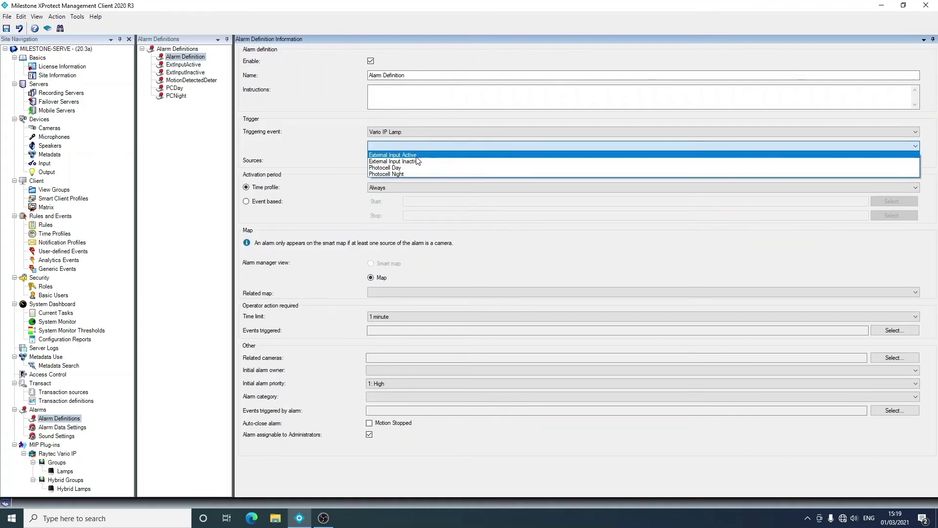
left_click(416, 174)
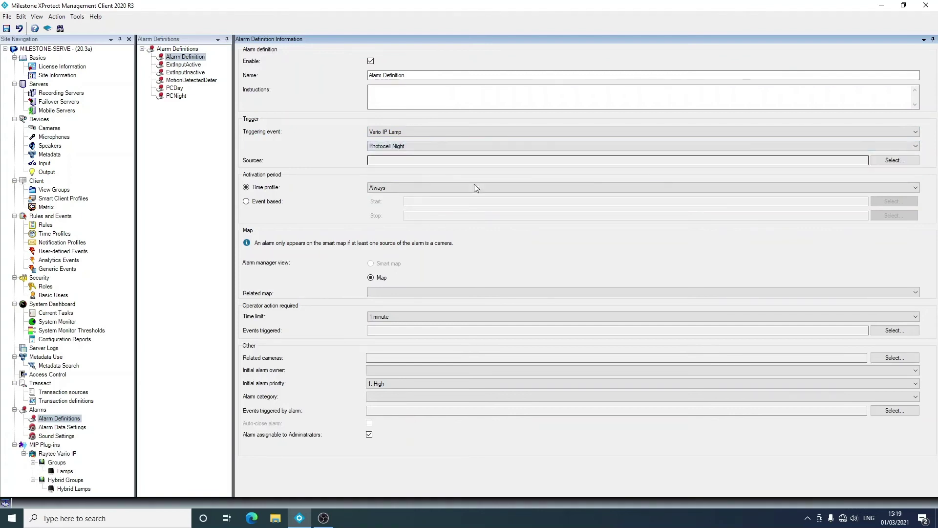
Set the alarm's source to lamp I6 from the Car Park group
left_click(896, 161)
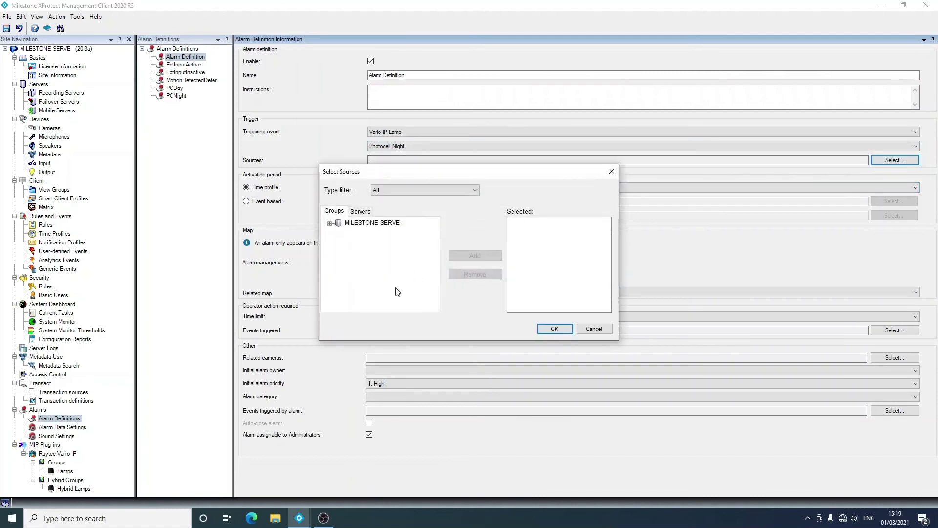
left_click(368, 215)
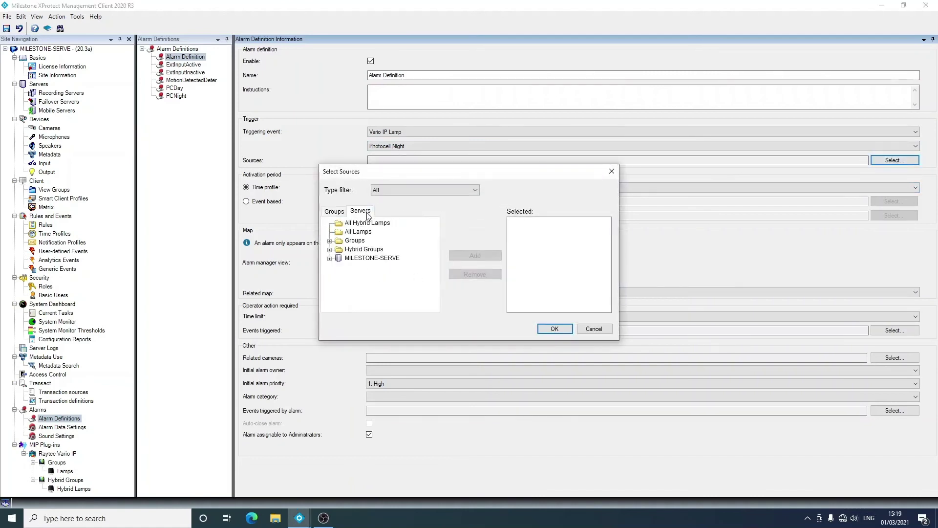
left_click(330, 241)
left_click(339, 250)
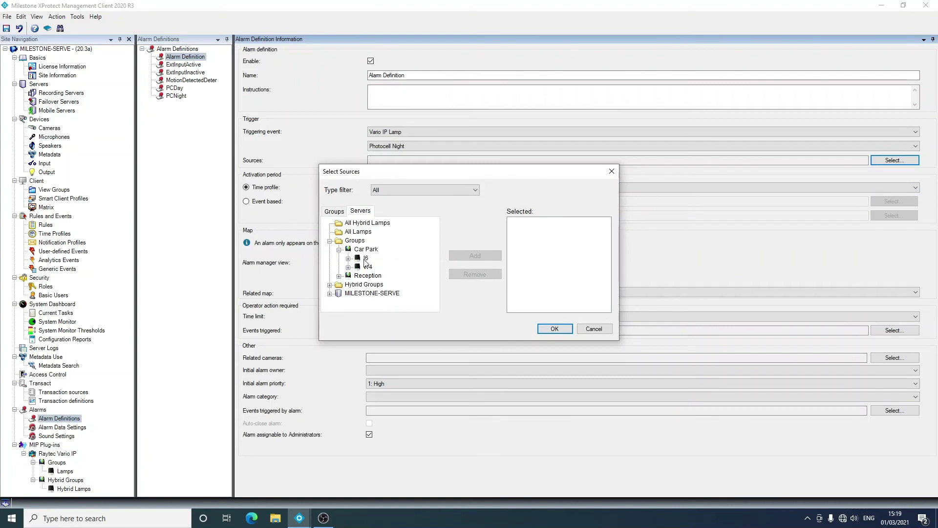
left_click(330, 285)
left_click(340, 294)
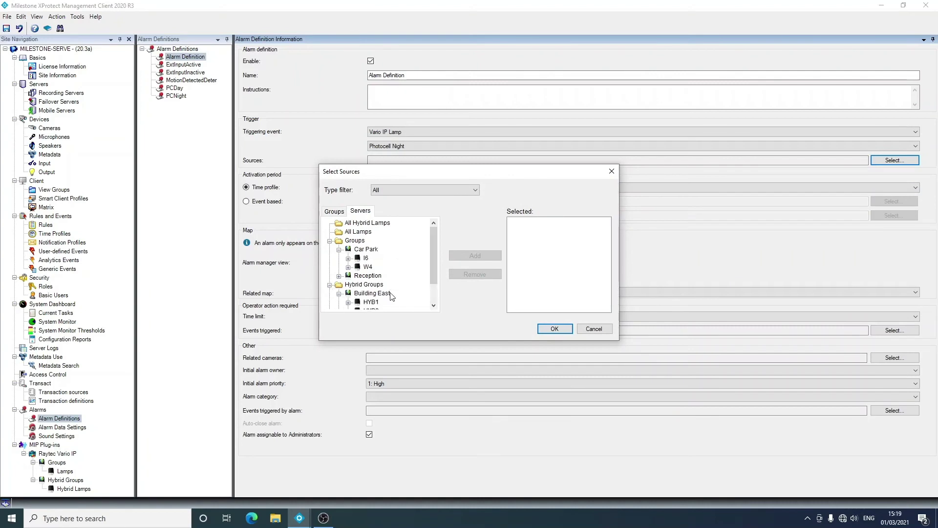
scroll(391, 295, "down", 1)
scroll(391, 296, "up", 1)
left_click(366, 258)
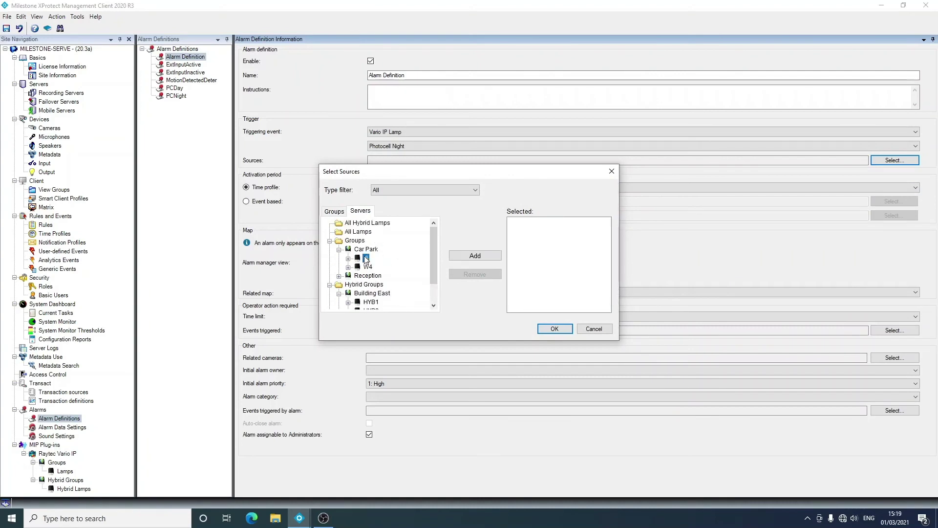
left_click(484, 259)
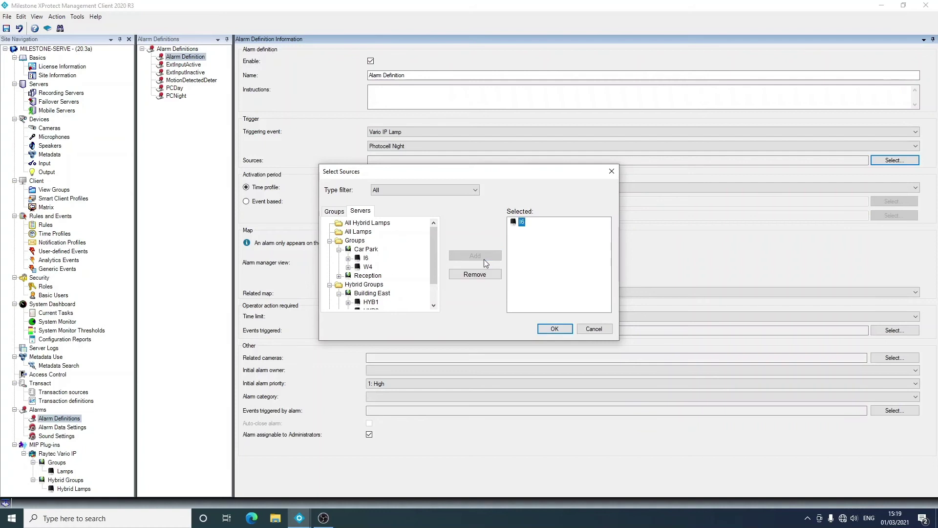
left_click(552, 328)
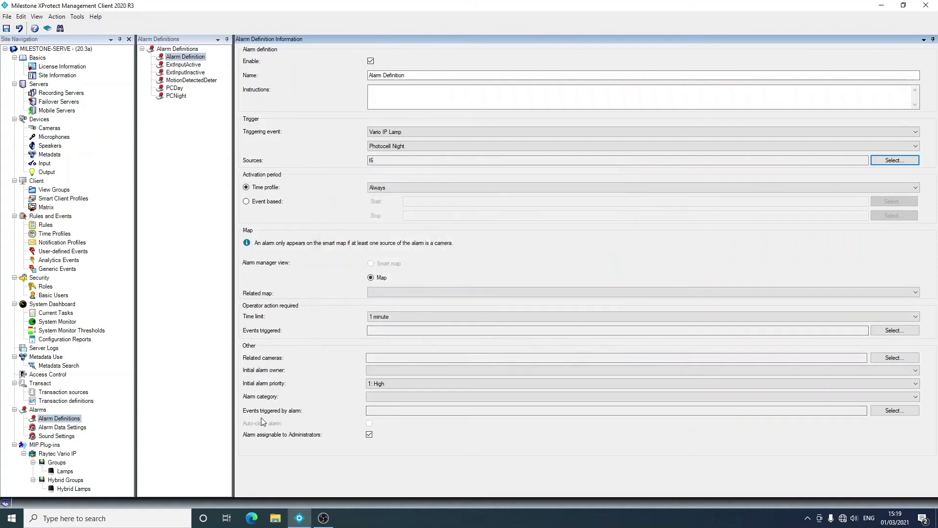
Make the alarm trigger the user-defined event PhotocellNight
left_click(900, 417)
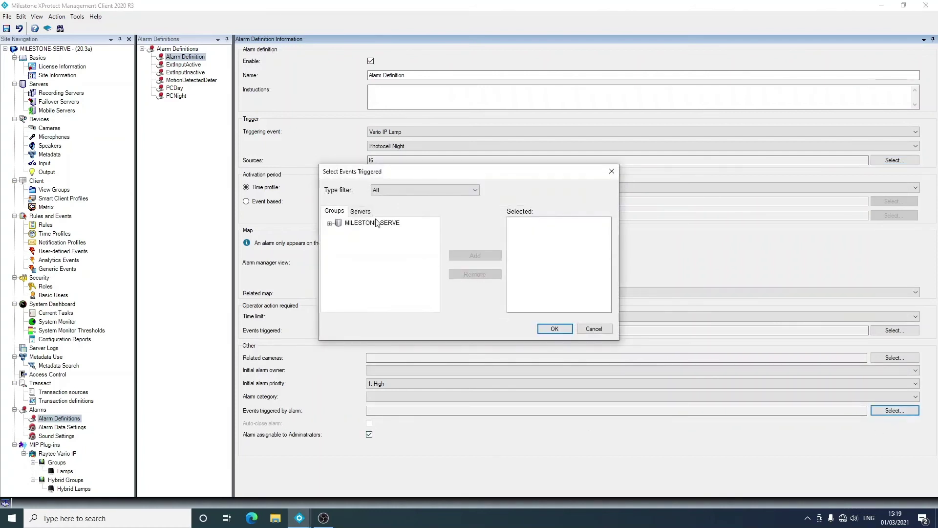
left_click(331, 224)
left_click(339, 241)
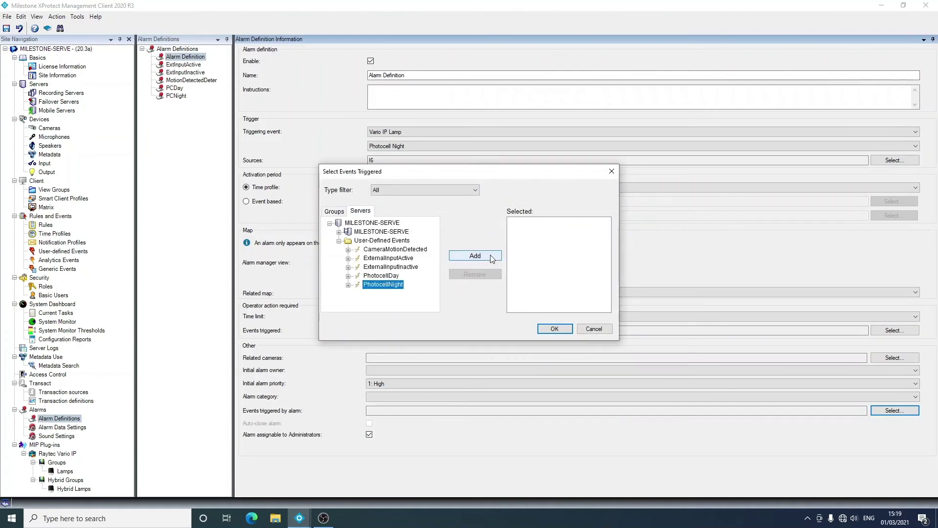
left_click(474, 255)
left_click(556, 329)
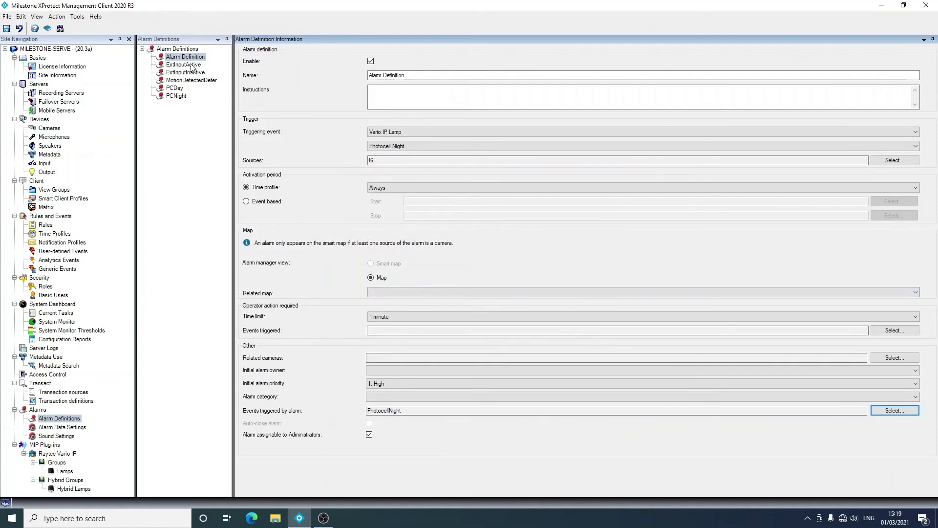
Discard the draft alarm and review the PCNight, PCDay, ExtInputActive and MotionDetectedDeter definitions
left_click(181, 98)
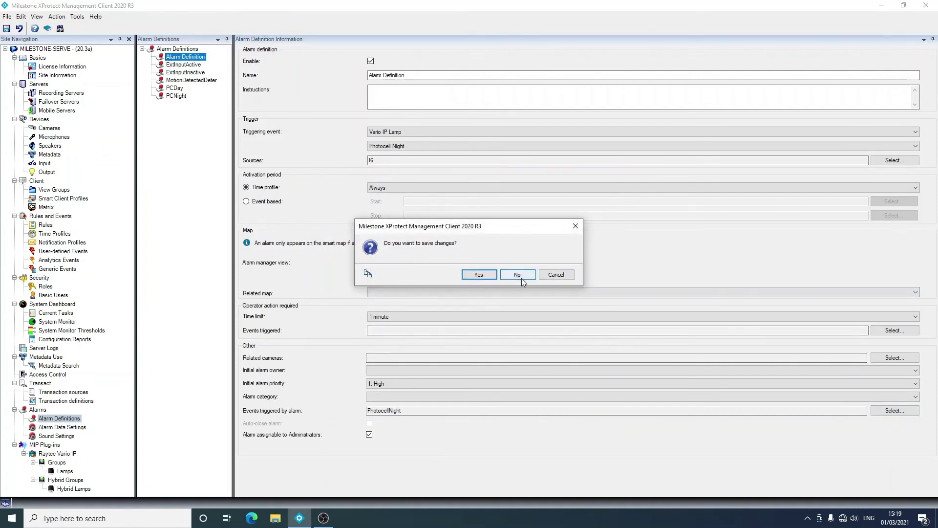
left_click(519, 276)
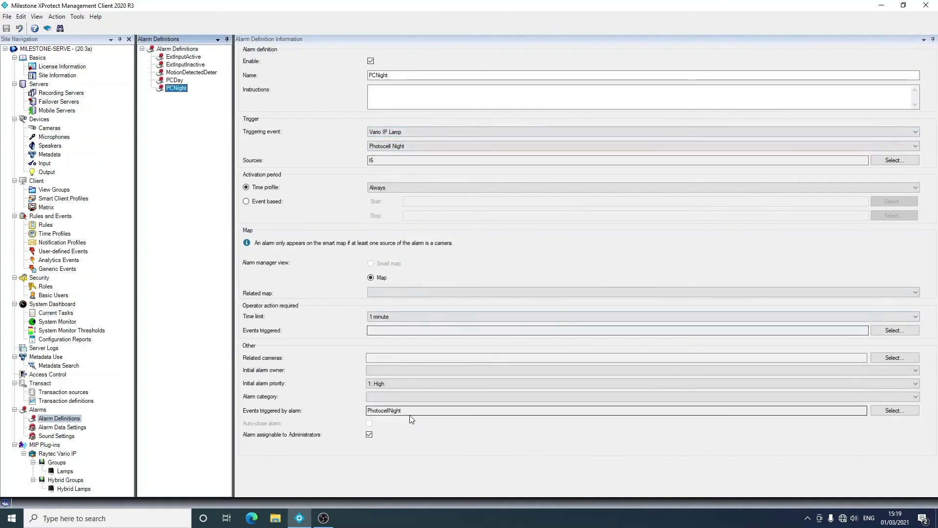
left_click(180, 80)
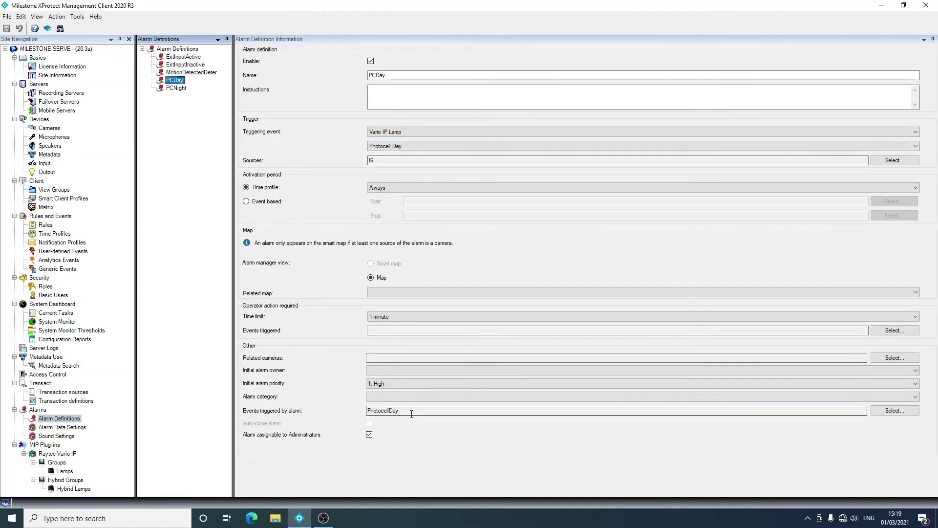
left_click(188, 57)
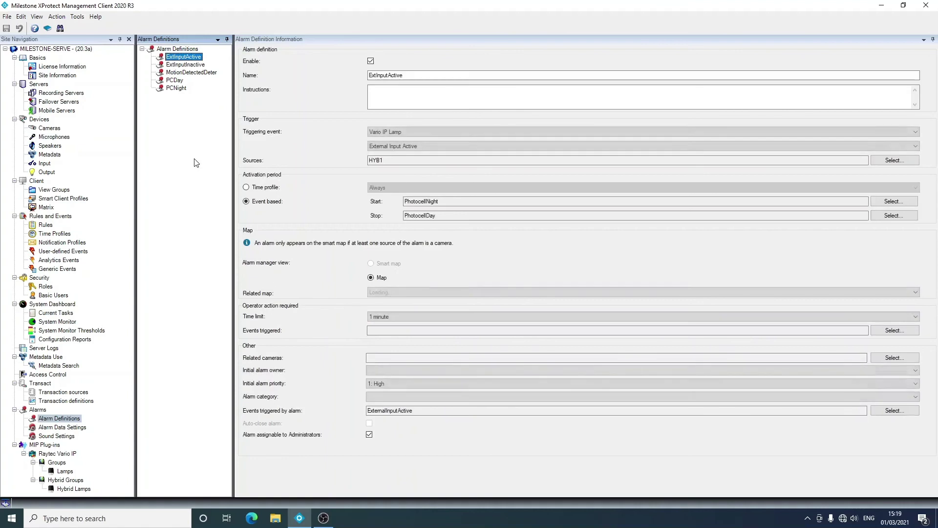
key("Down")
key("Down")
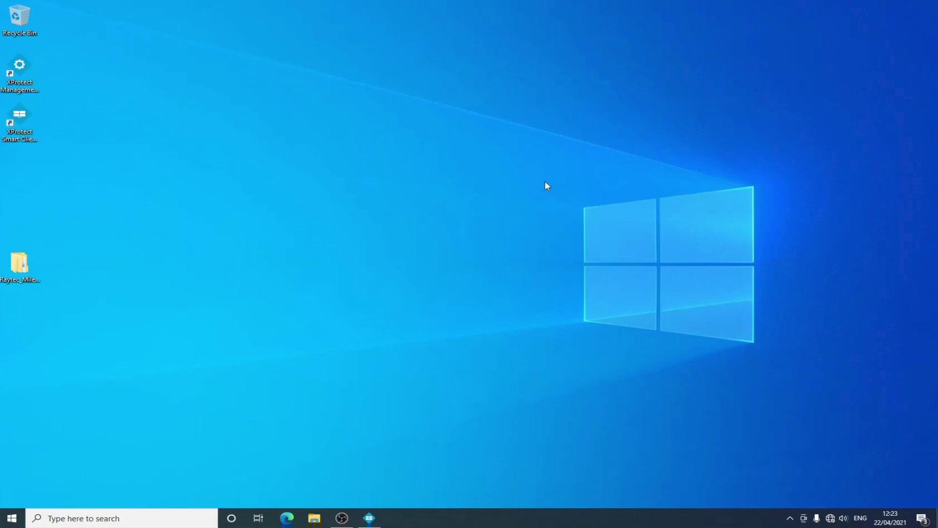
Restore the running XProtect Smart Client window from the taskbar
left_click(26, 85)
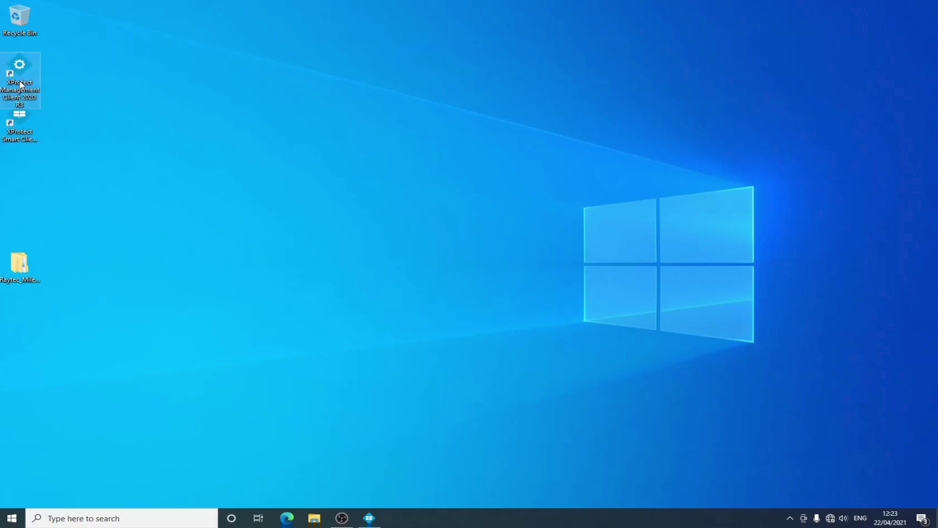
left_click(27, 135)
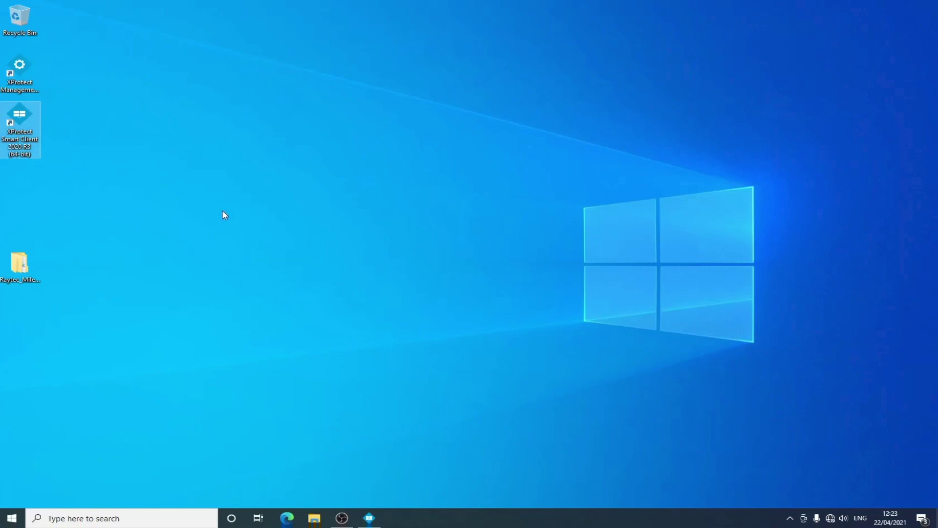
left_click(370, 519)
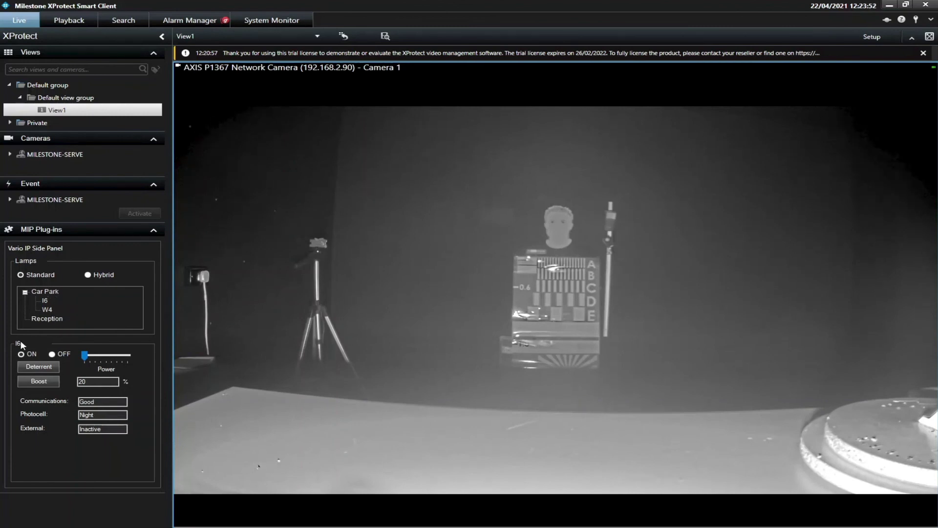
Switch lamp I6 on and set its power to 20%
left_click(30, 354)
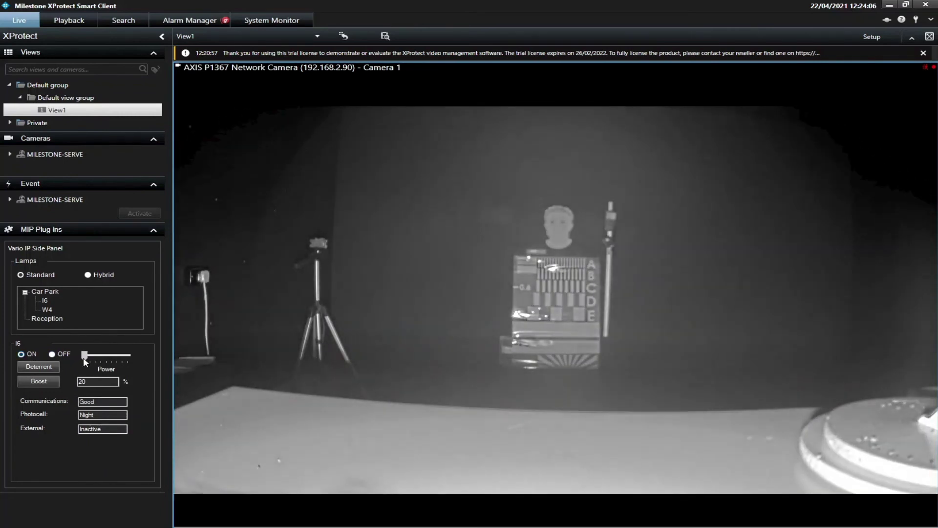
mouse_move(90, 357)
left_mouse_down()
mouse_move(113, 358)
mouse_move(81, 357)
left_mouse_up()
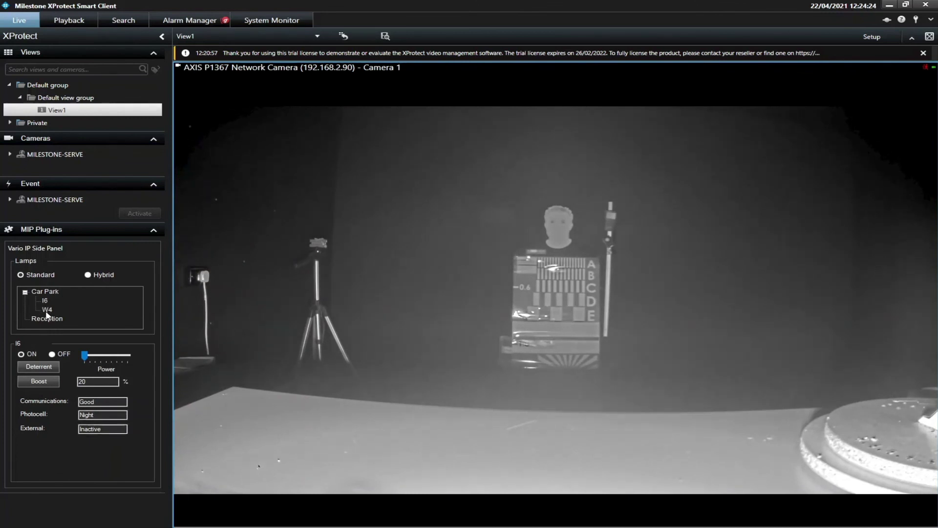
Show the Car Park group controls, then list hybrid lamps and open HYB1 under Building East
left_click(52, 293)
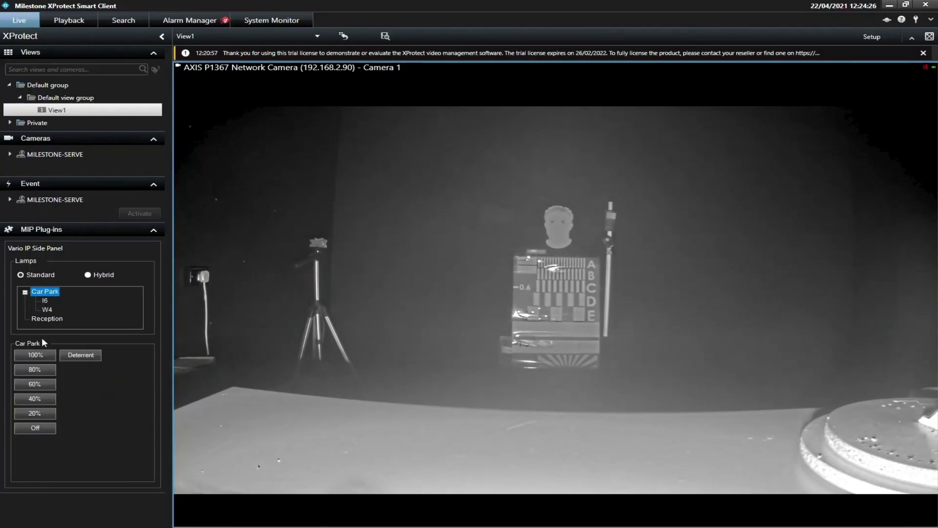
left_click(96, 274)
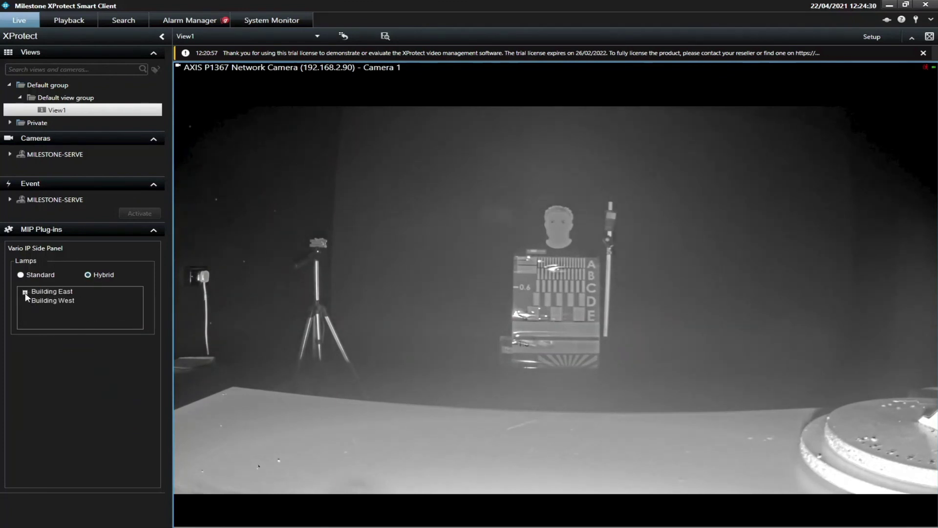
left_click(25, 292)
left_click(47, 300)
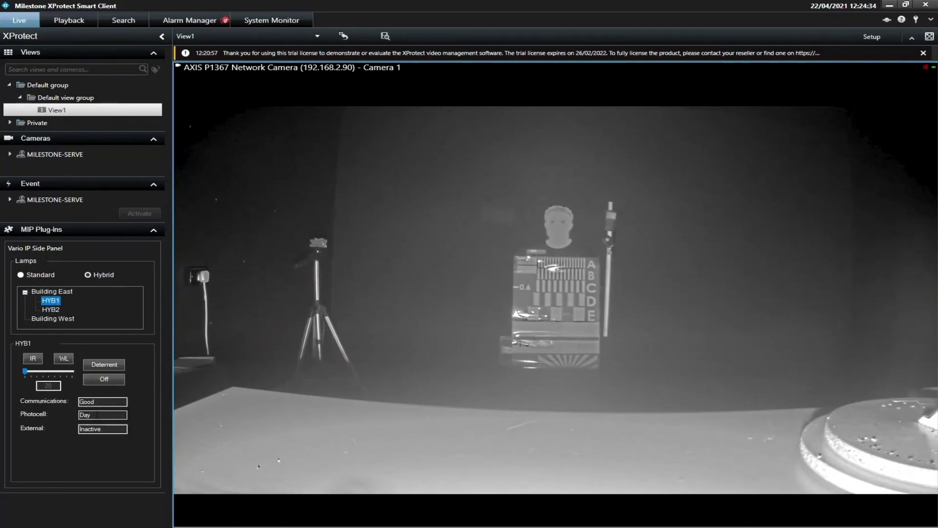
Set lamp HYB2 to infrared and display the Building East group's power controls
left_click(52, 309)
left_click(39, 360)
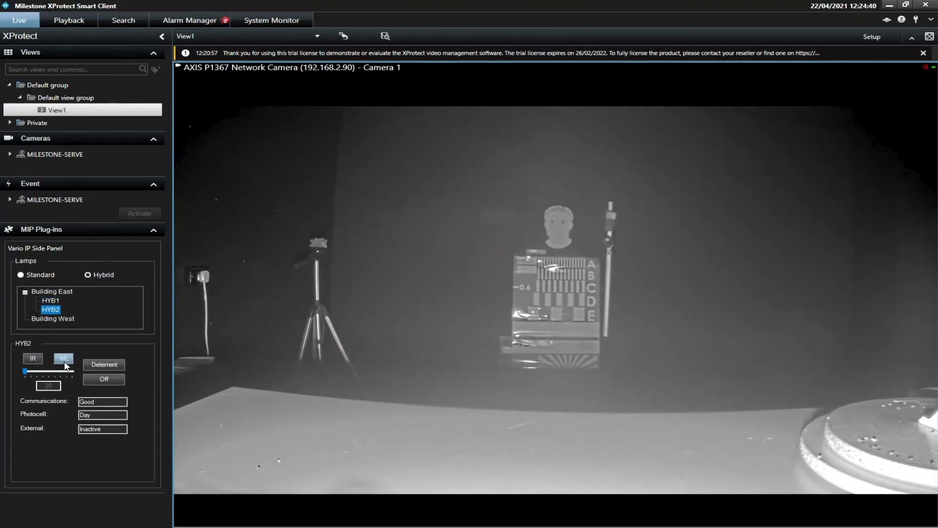
left_click(58, 294)
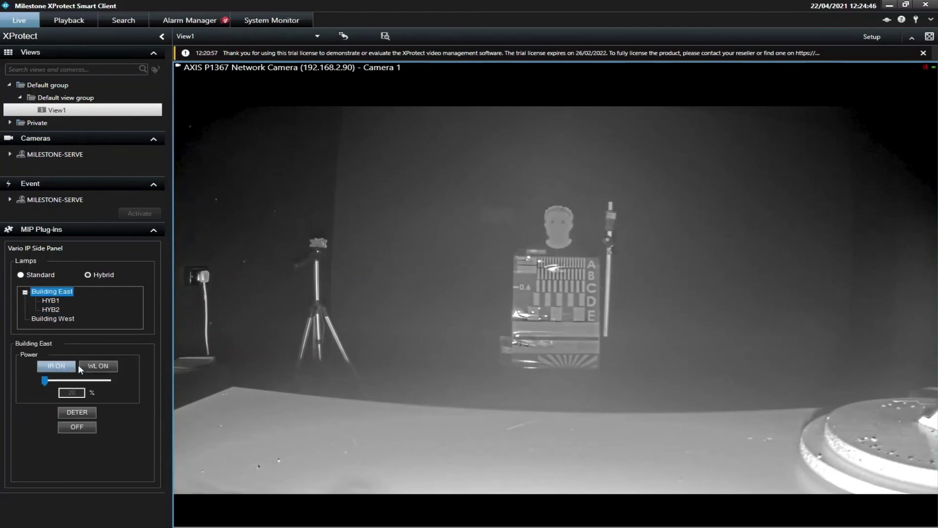